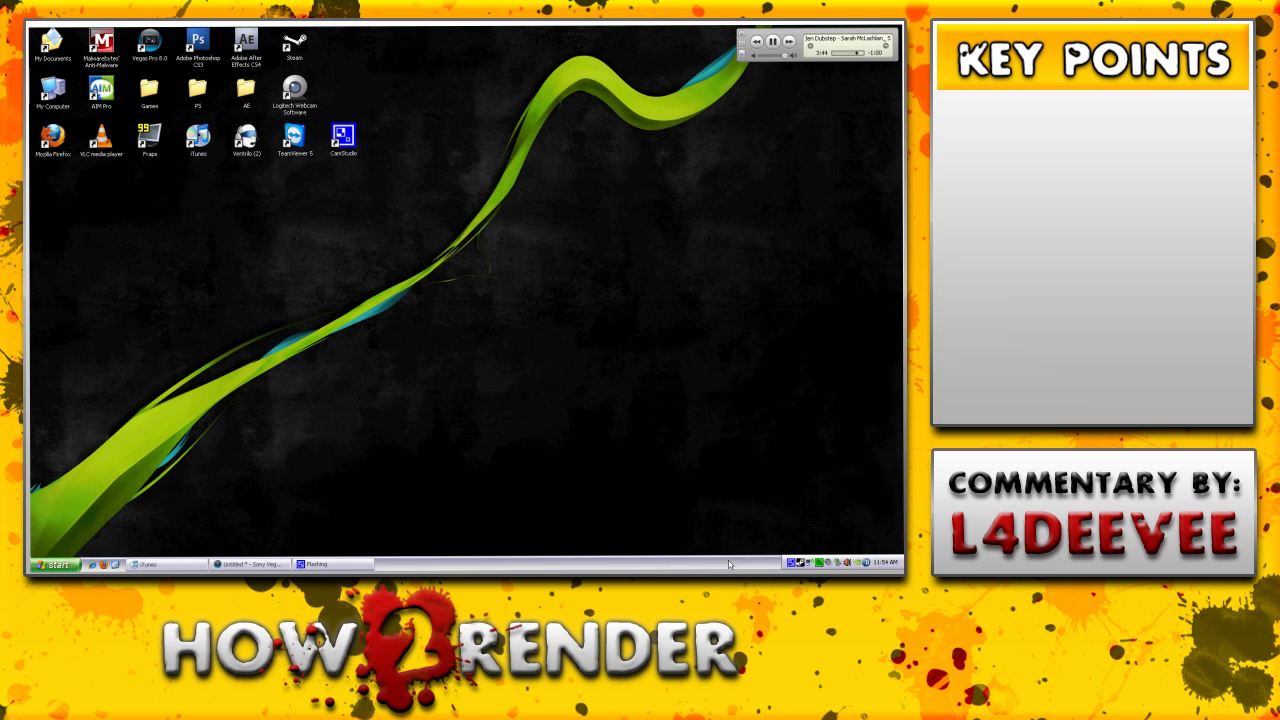
- Dismiss the screen recorder's tray menu and restore the Sony Vegas Pro window from the taskbar
right_click(794, 564)
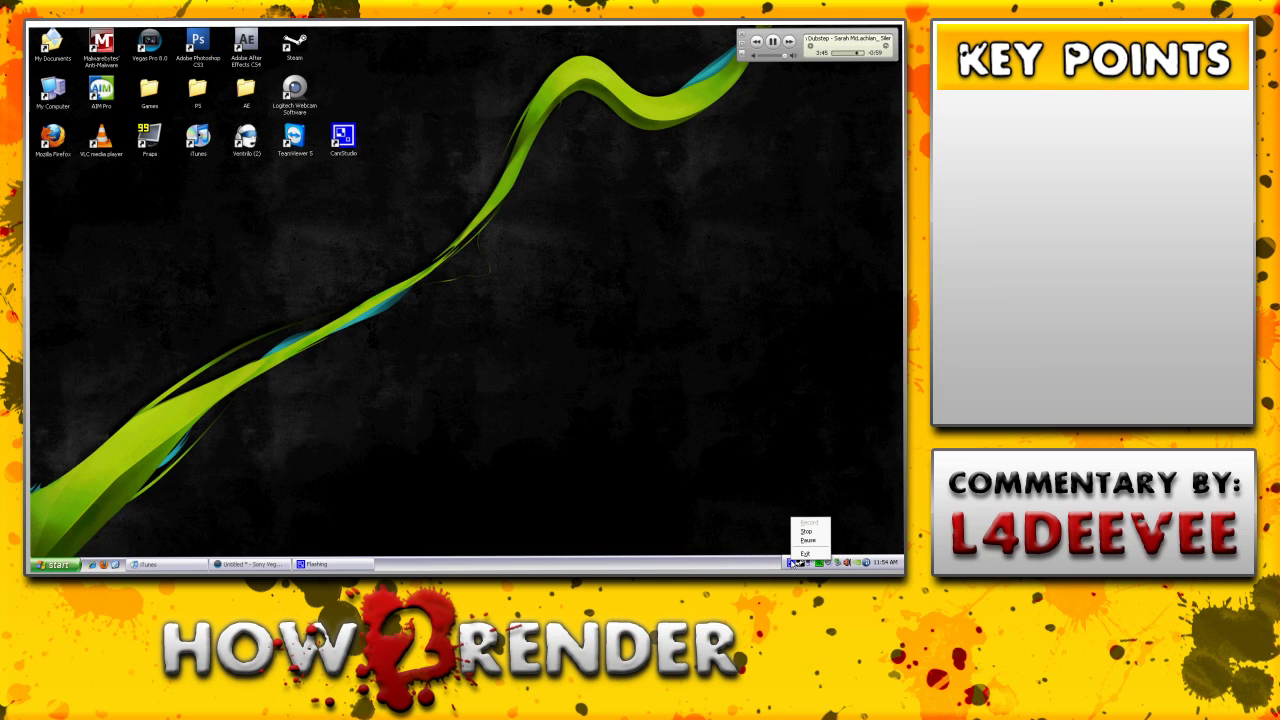
left_click(640, 516)
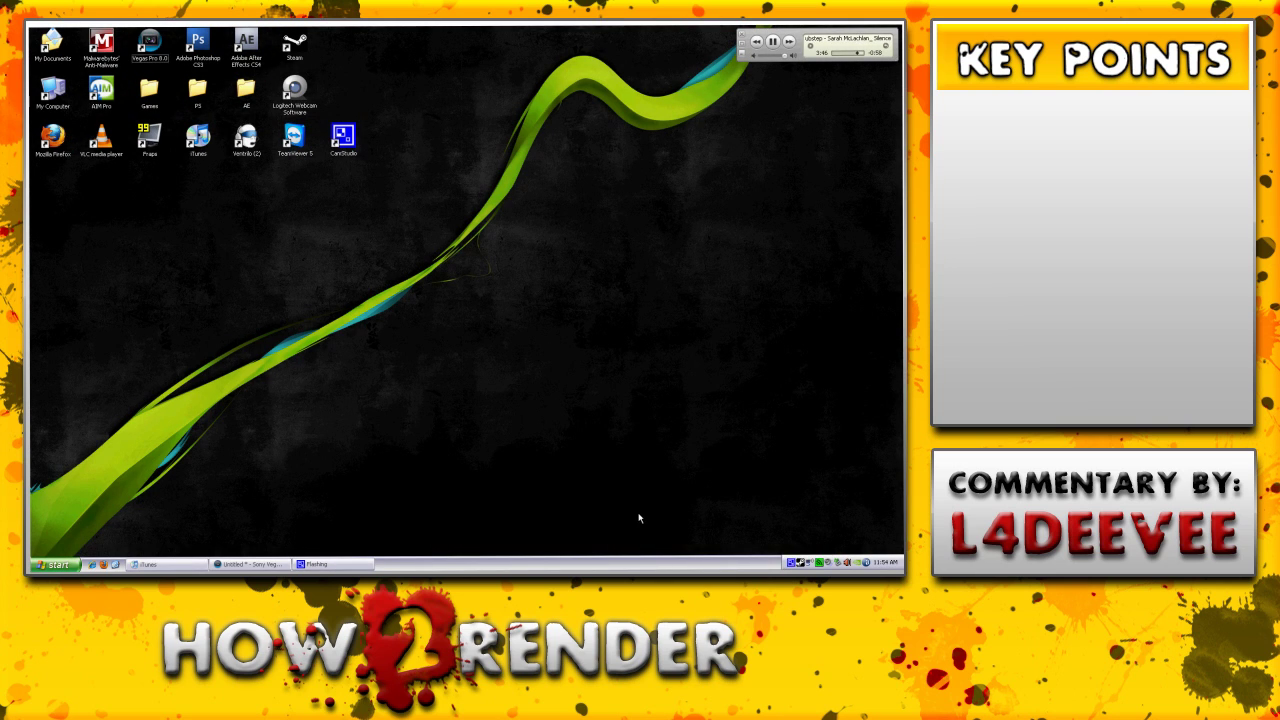
left_click(250, 564)
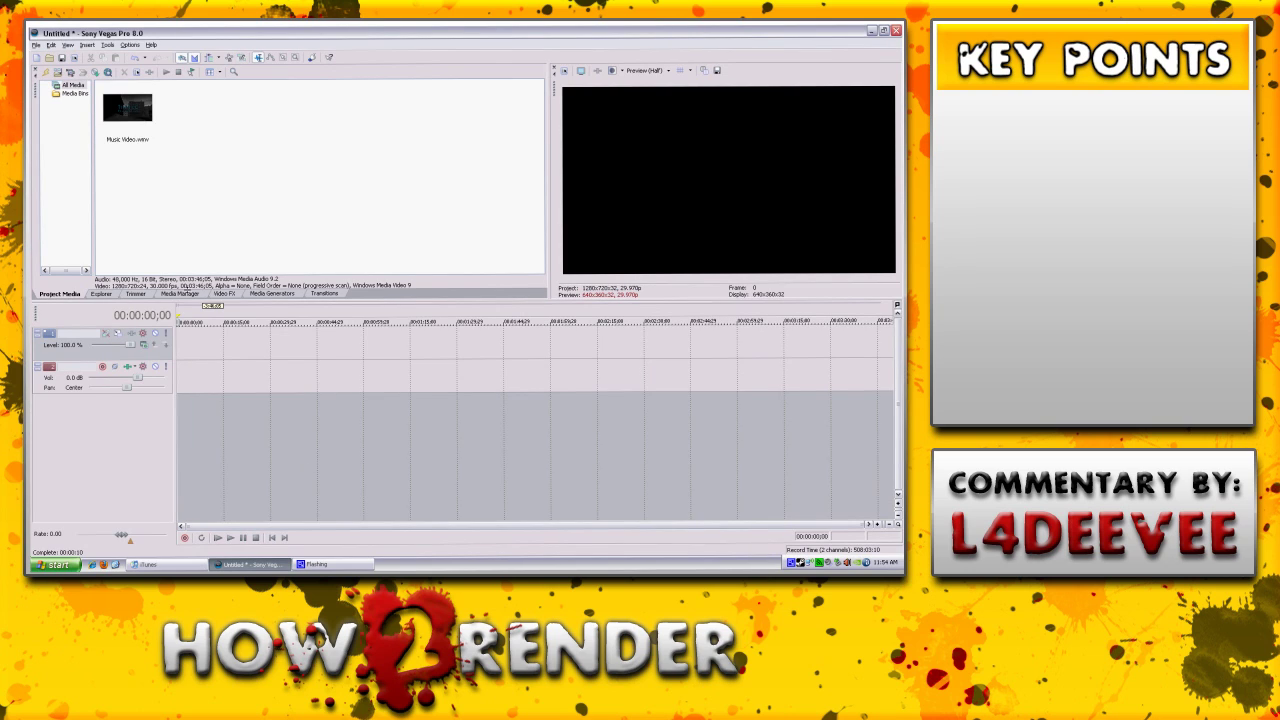
- In File > Properties, keep the HDV 720-30p template and the 29.970 (NTSC) frame rate
left_click(37, 47)
left_click(95, 210)
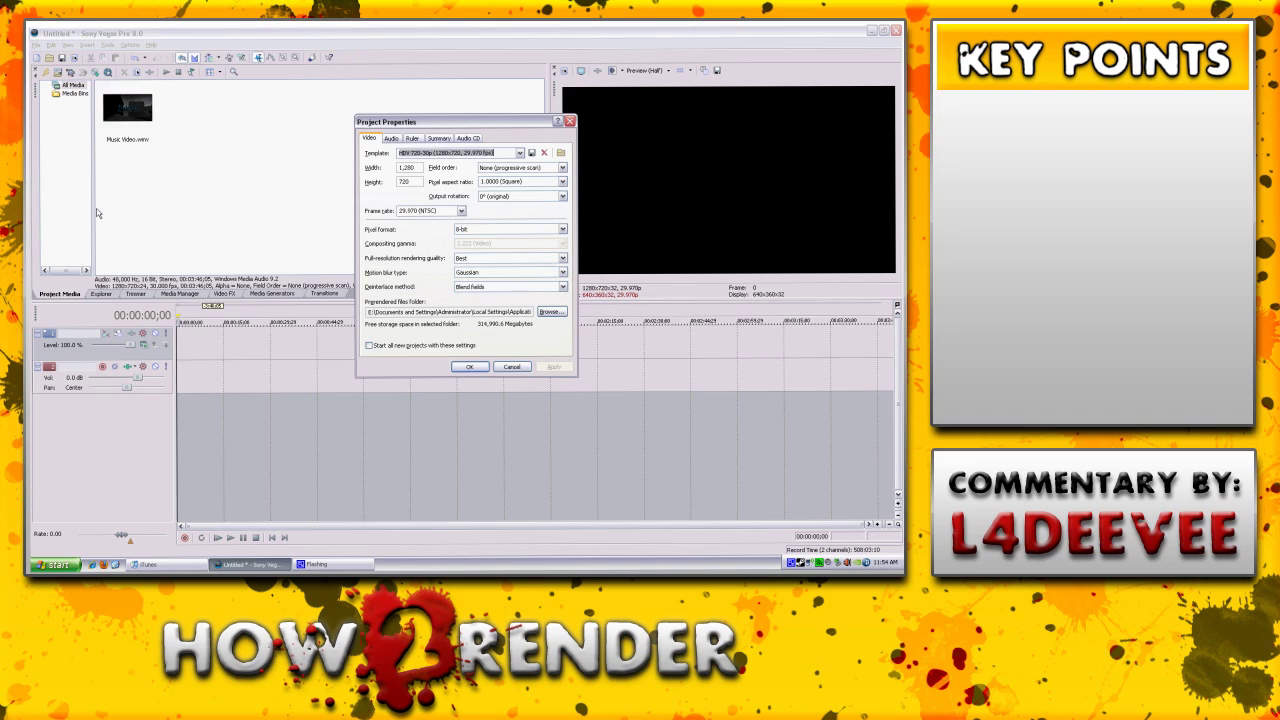
left_click(514, 152)
left_click(520, 153)
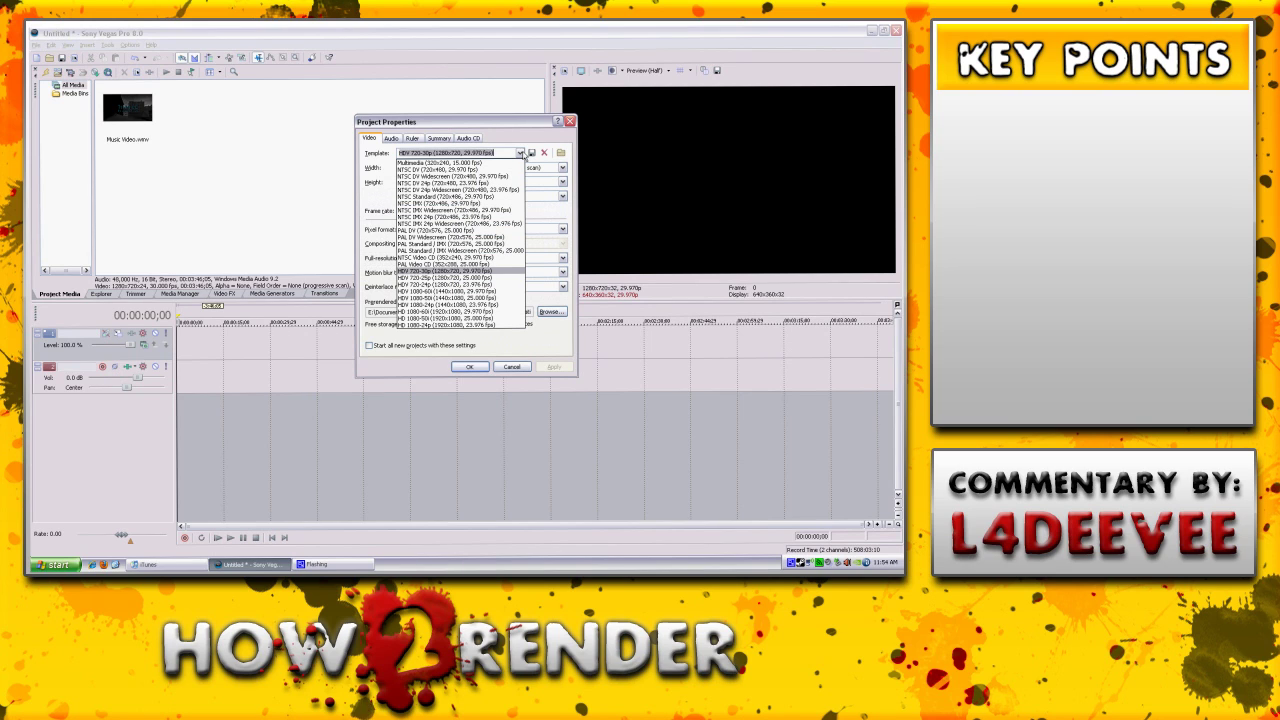
left_click(521, 153)
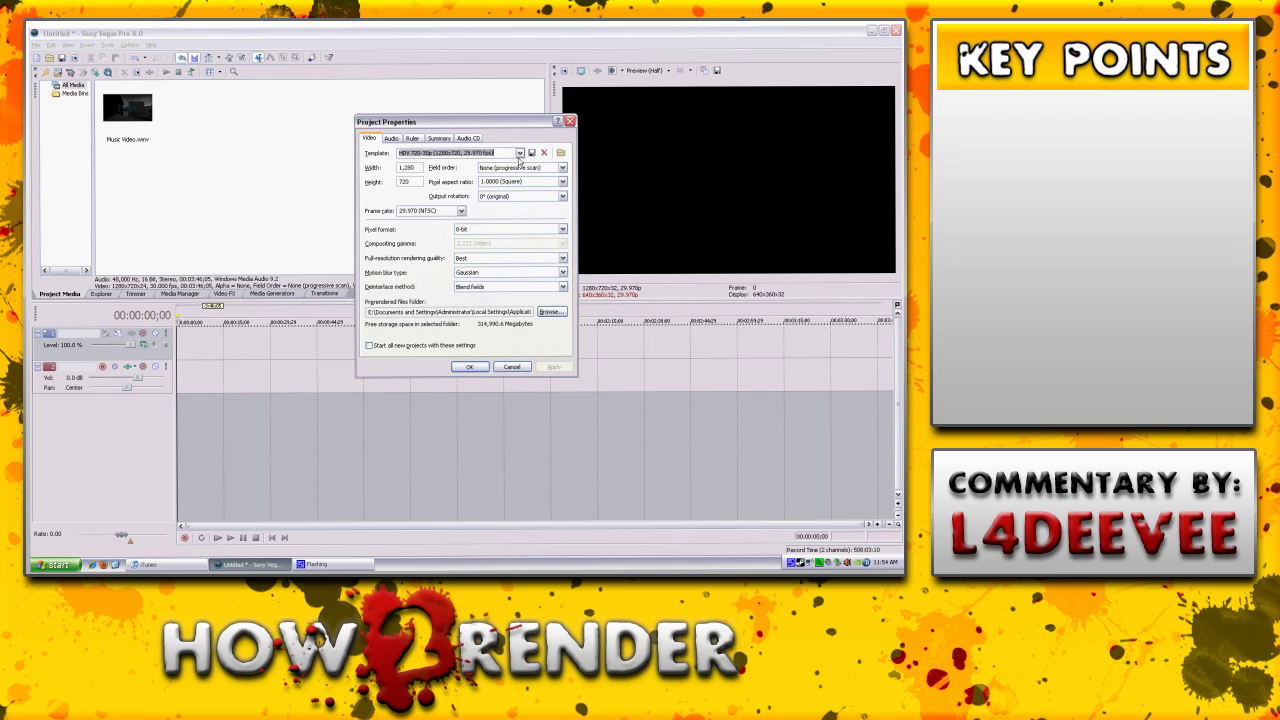
left_click(461, 211)
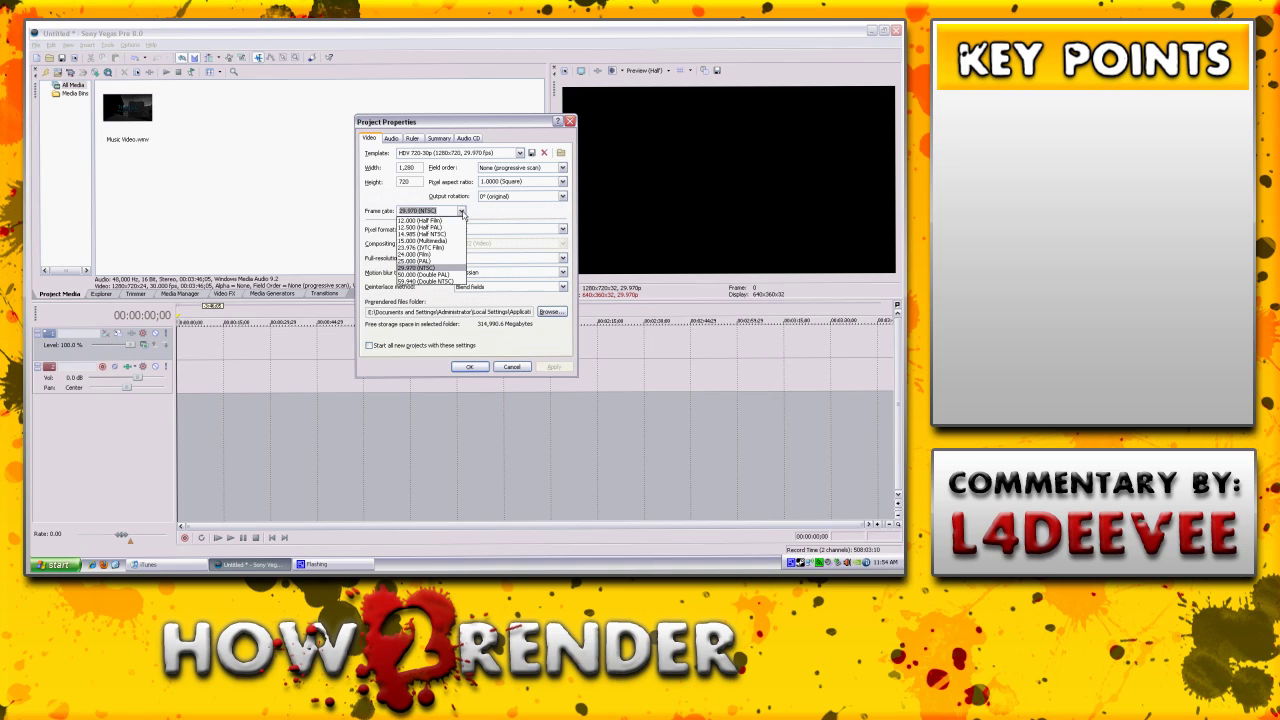
left_click(461, 212)
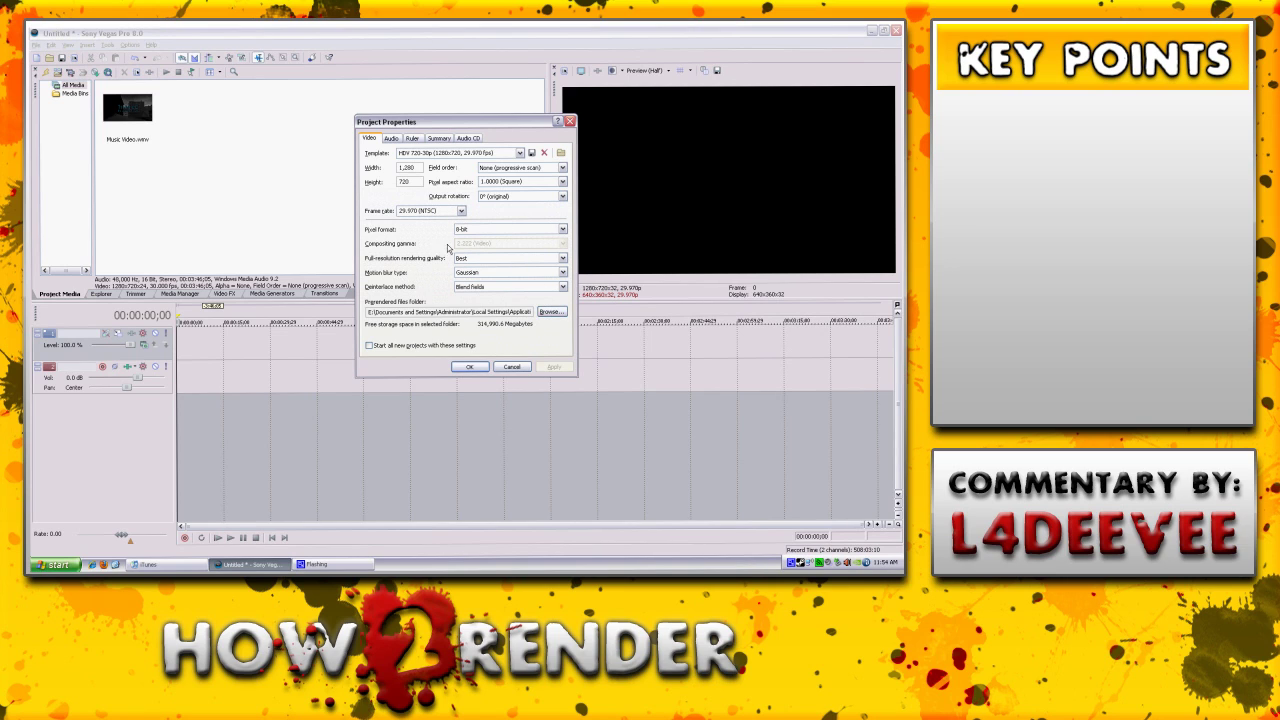
left_click(392, 138)
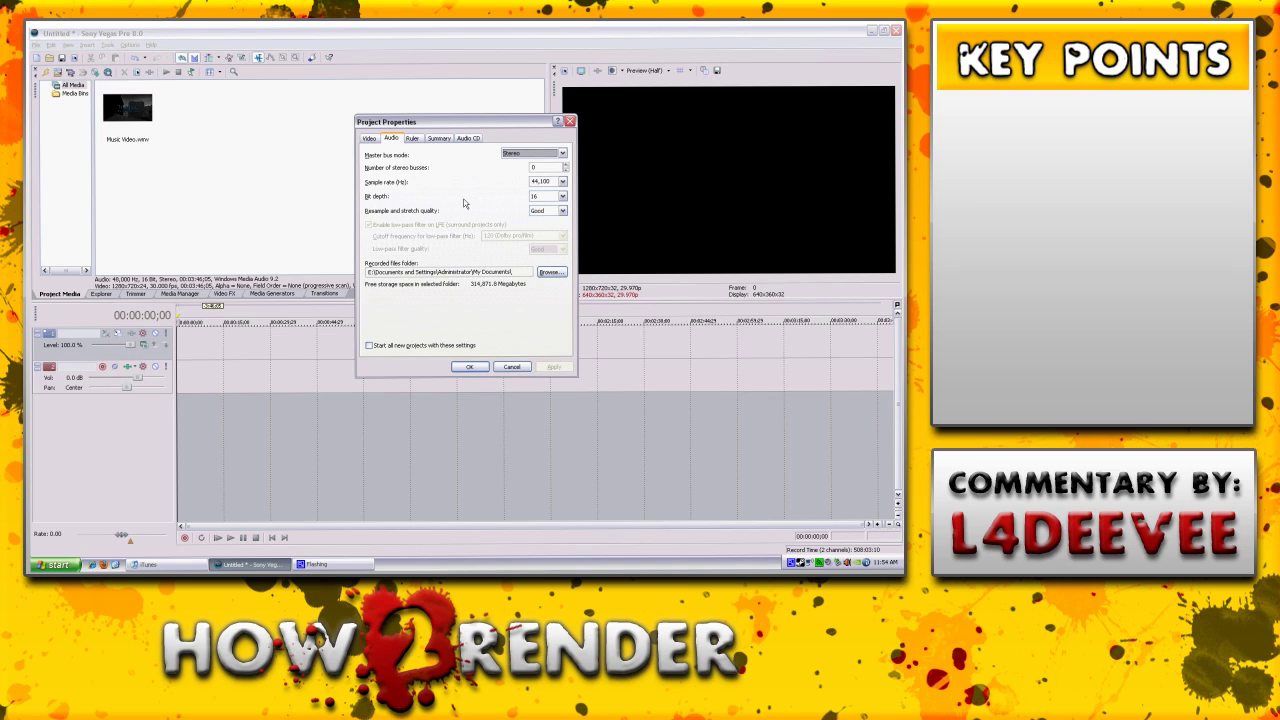
- Set resample and stretch quality to Best, then accept the Project Properties with OK
left_click(563, 211)
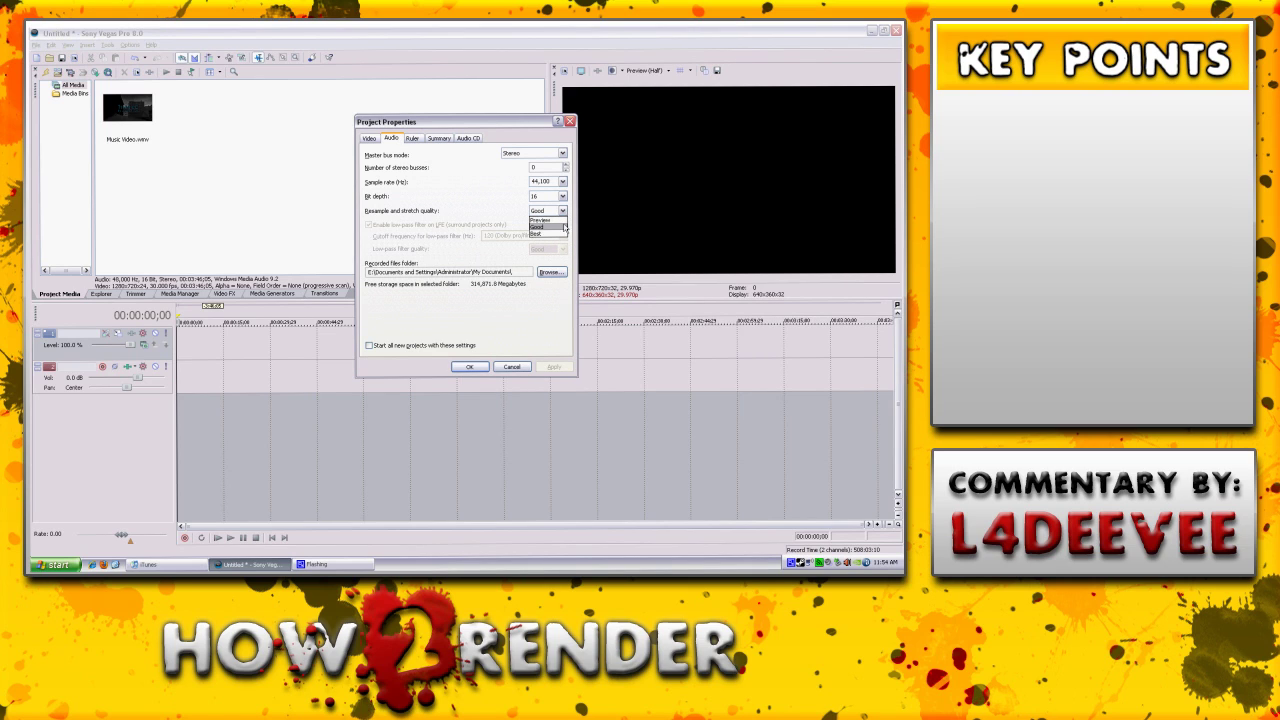
left_click(562, 233)
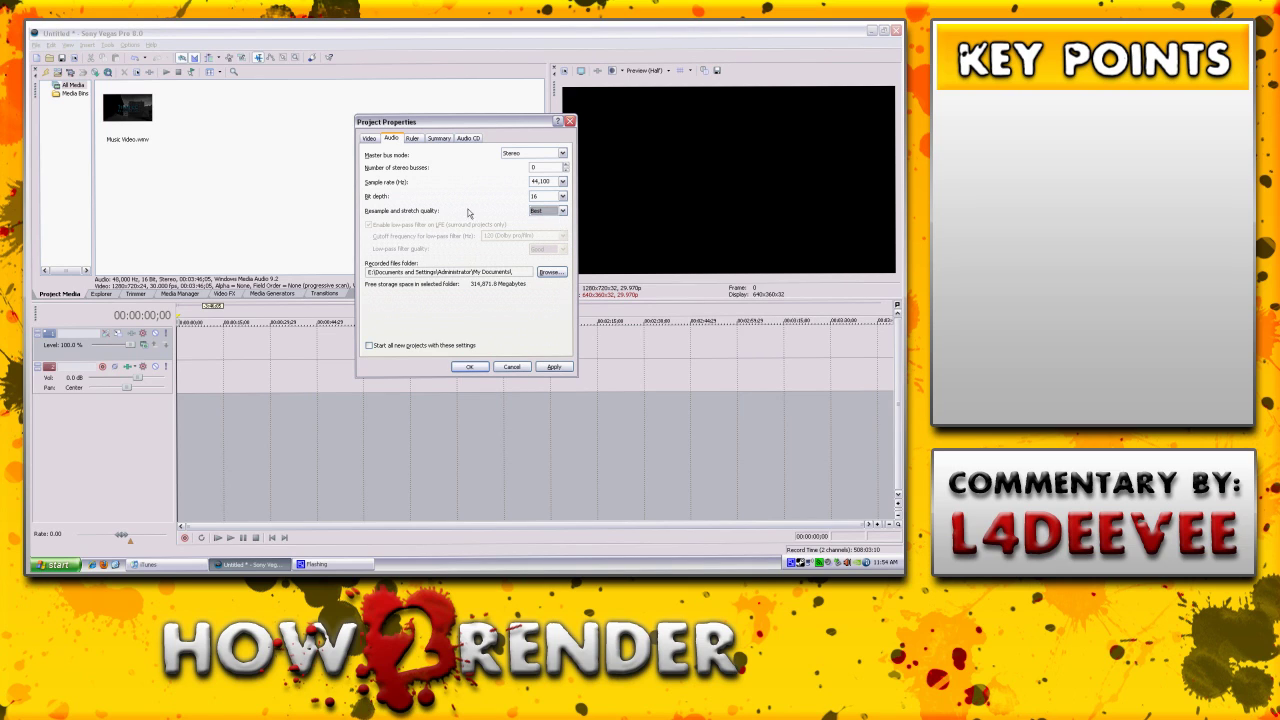
left_click(411, 139)
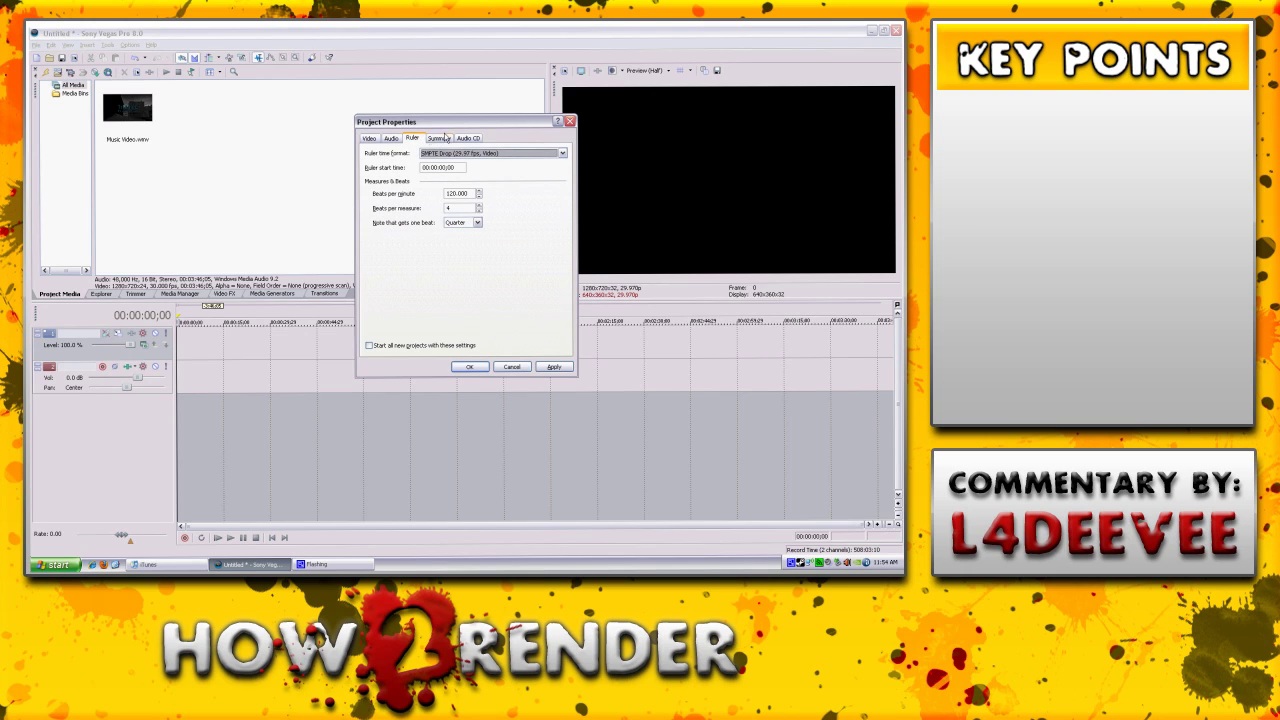
left_click(371, 139)
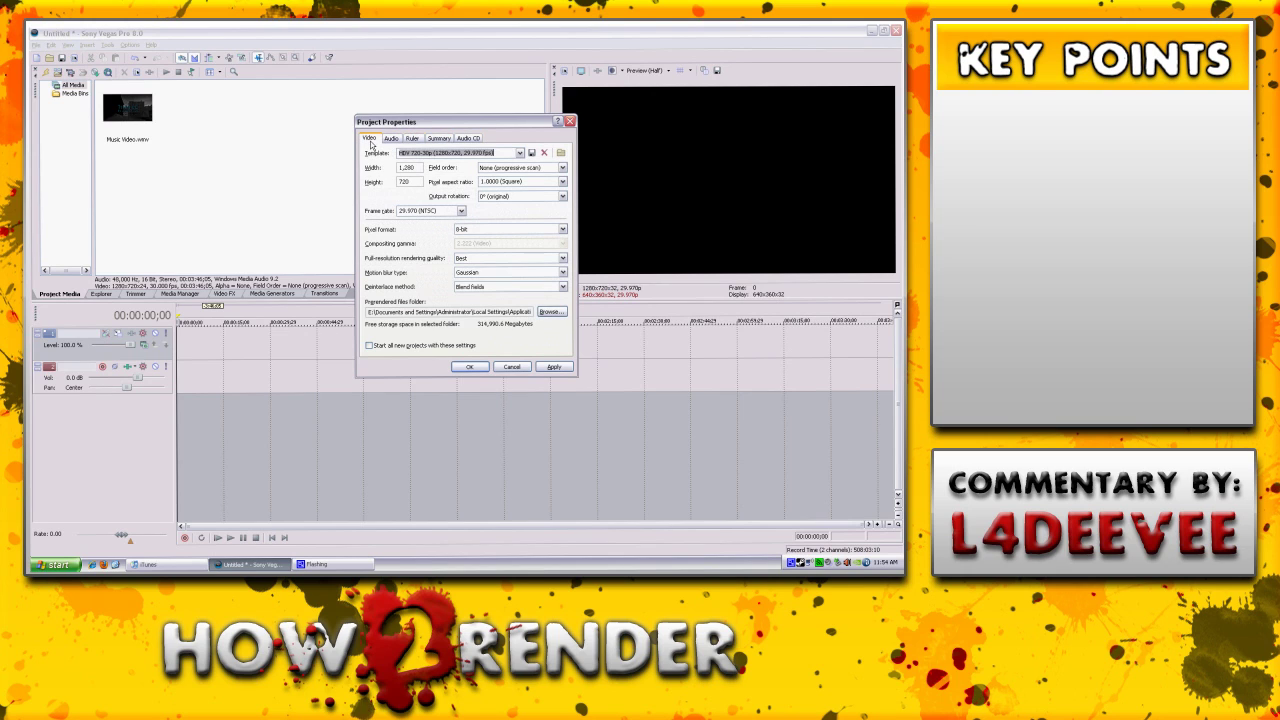
left_click(474, 368)
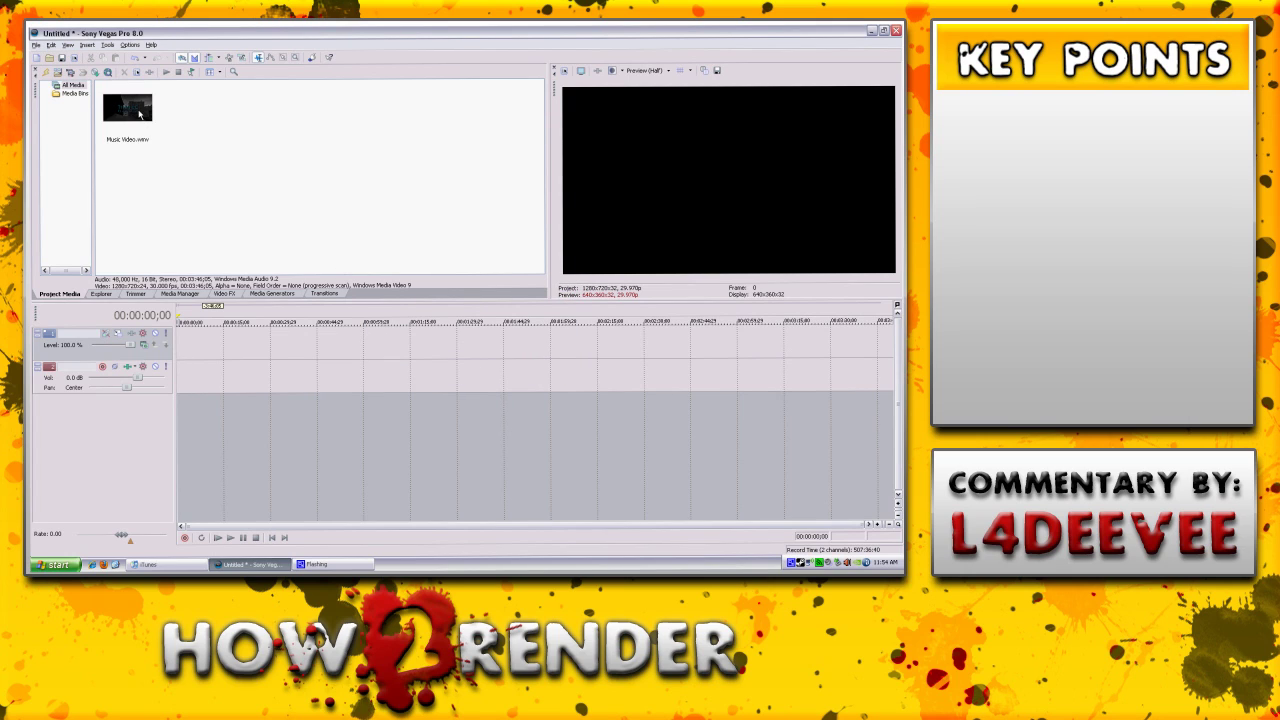
- Drag Music Video.wmv onto the start of the timeline and scrub through it to preview
left_click_drag(115, 107, 184, 373)
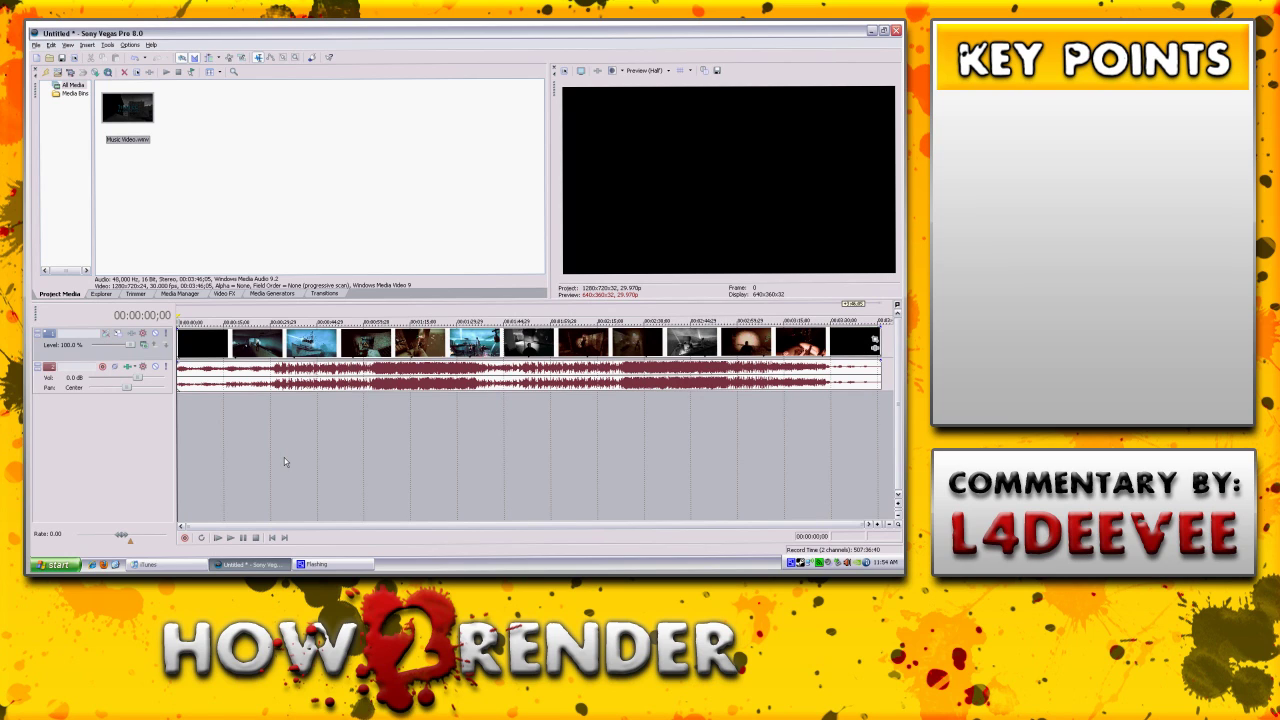
left_click(206, 436)
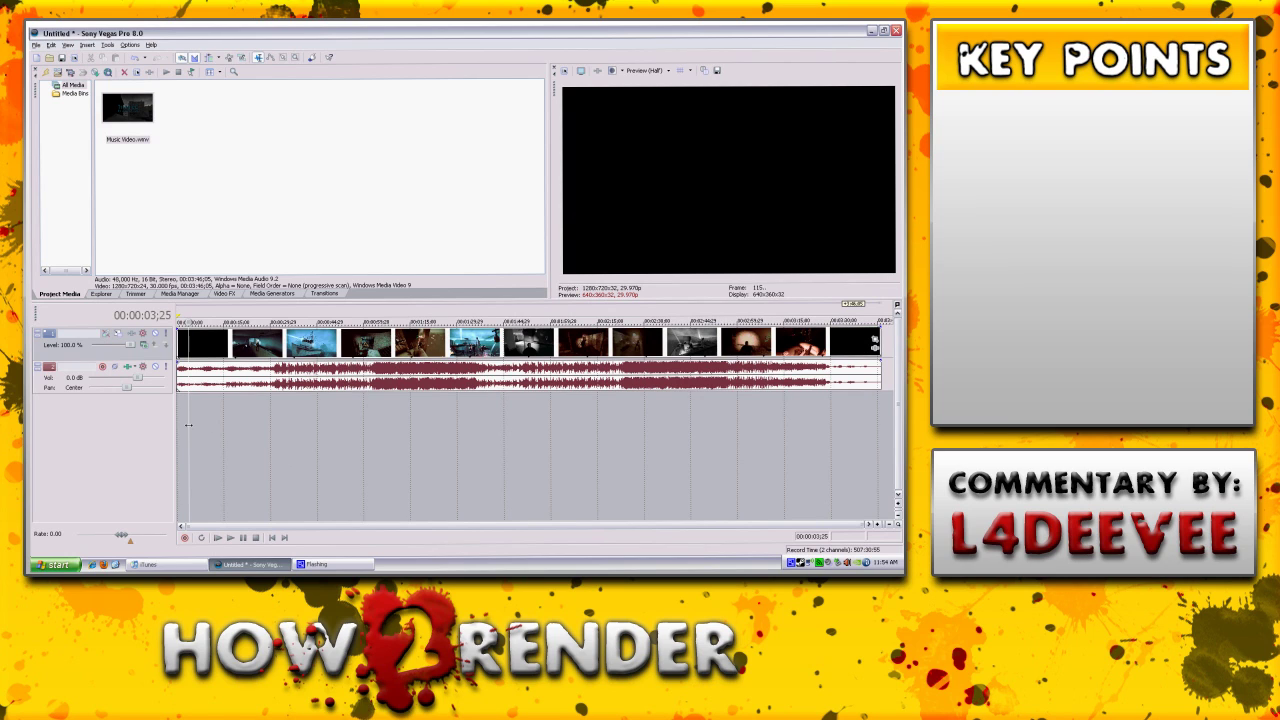
left_click_drag(203, 425, 178, 445)
- Apply the Newest Pan/Crop preset to the Music Video.wmv event, then close the Pan/Crop window
left_click(874, 342)
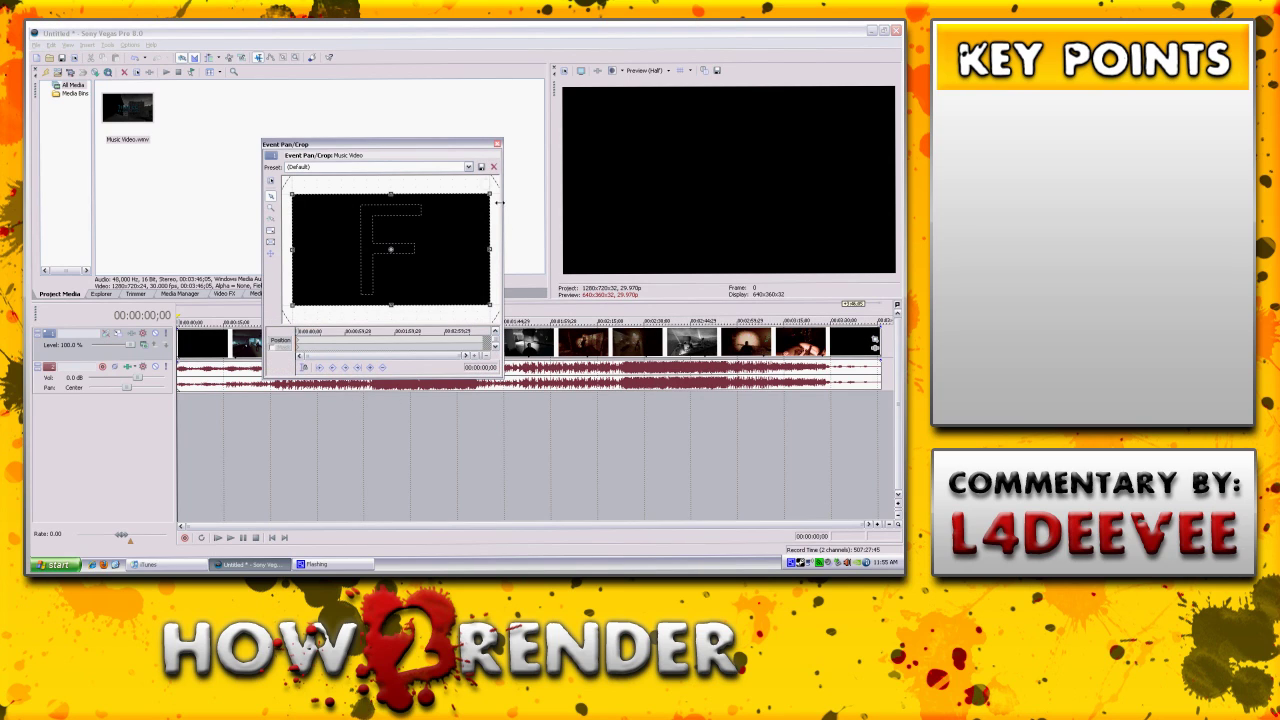
left_click_drag(503, 138, 548, 54)
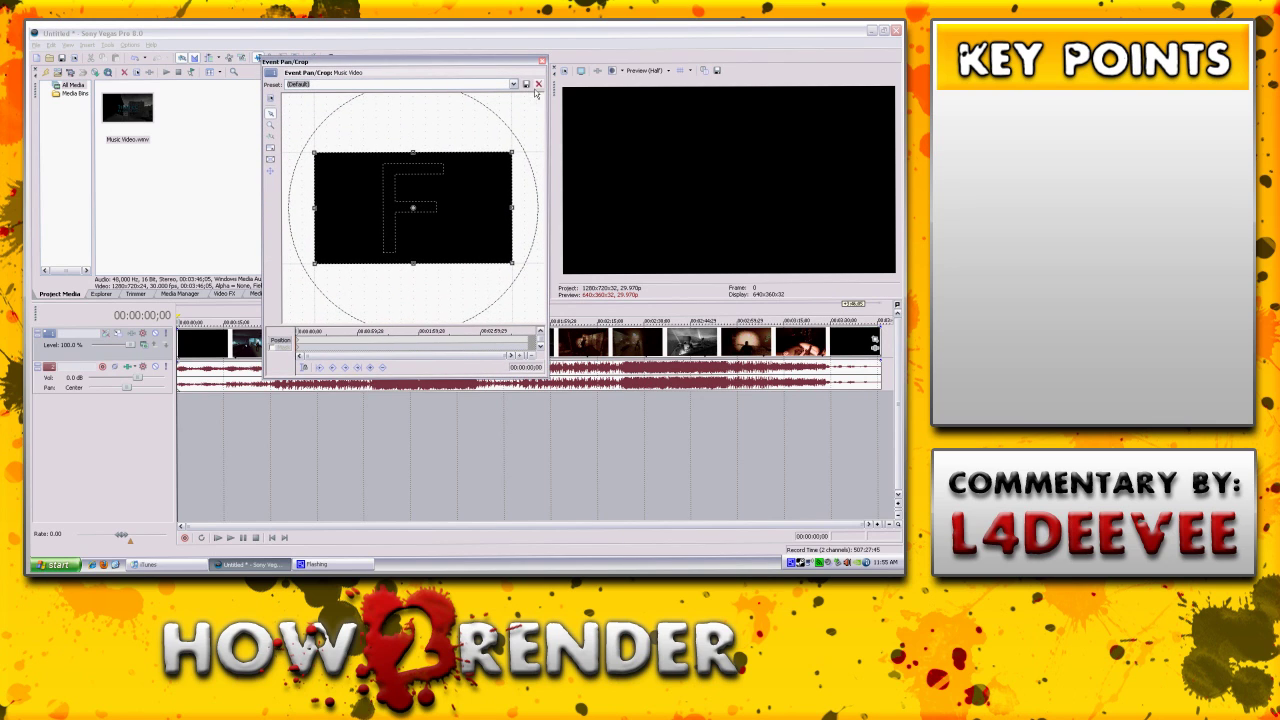
scroll(466, 188, "down", 1)
scroll(466, 188, "up", 2)
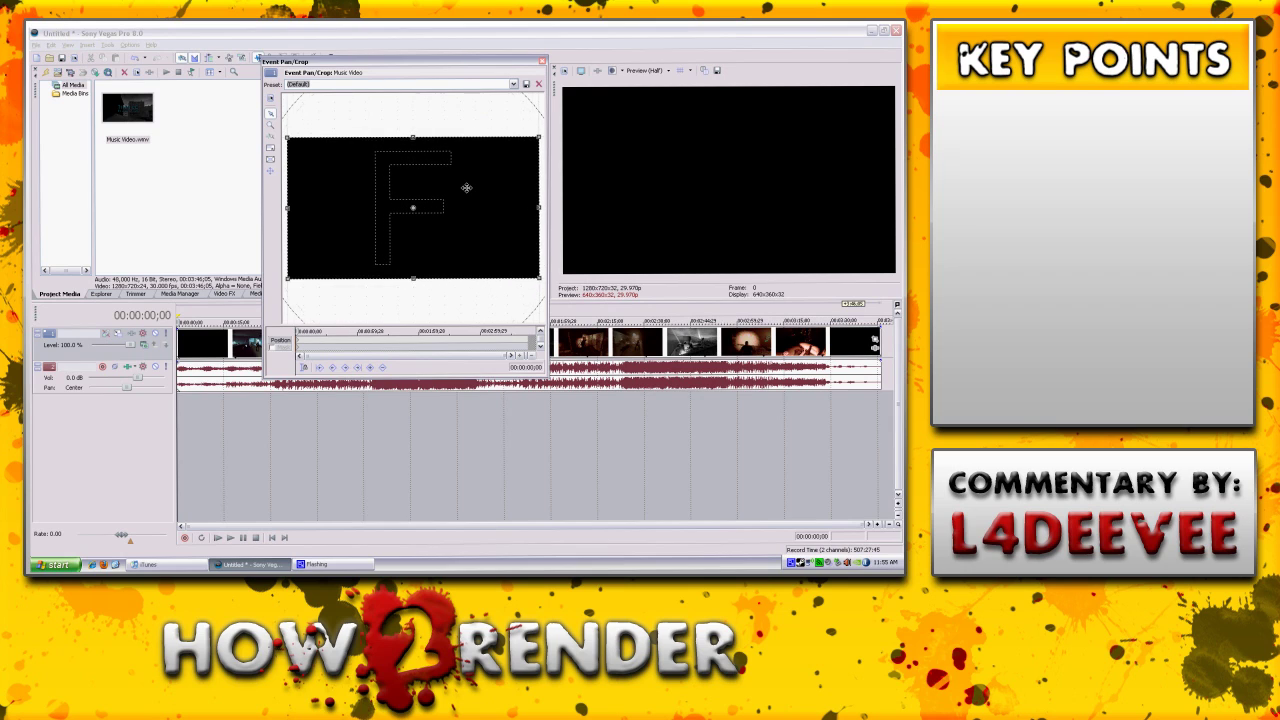
left_click(514, 85)
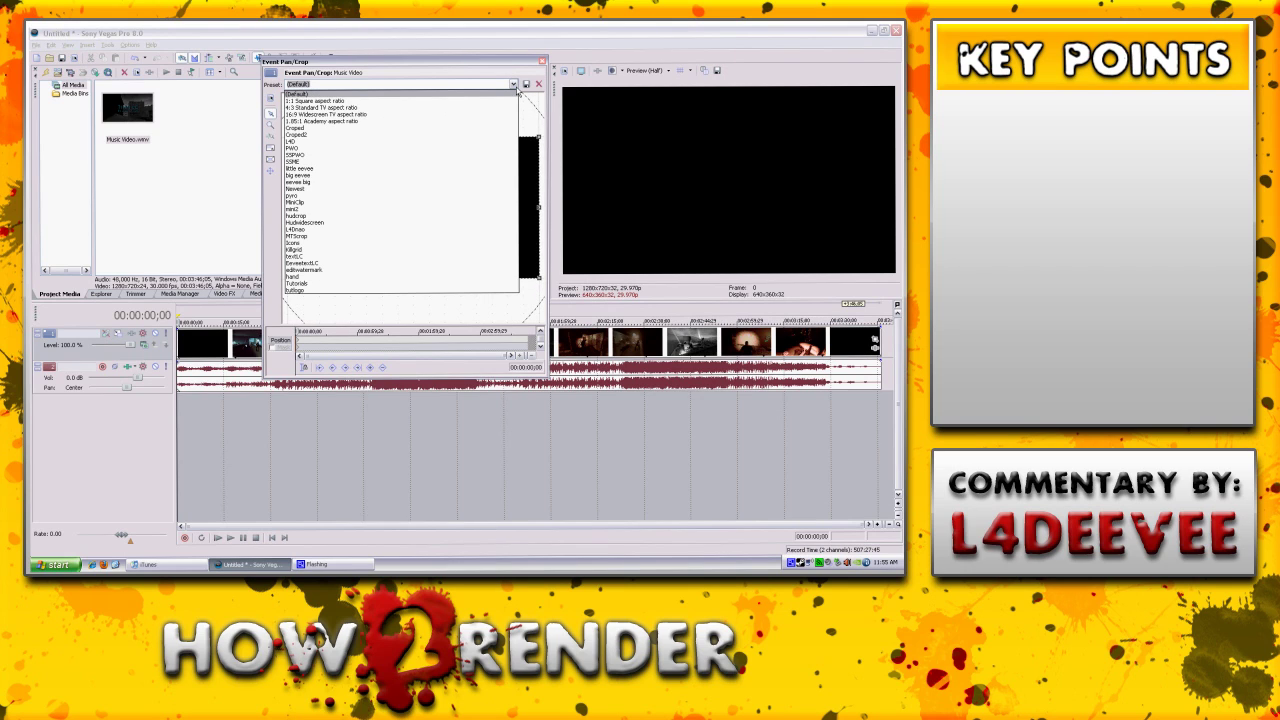
left_click(484, 189)
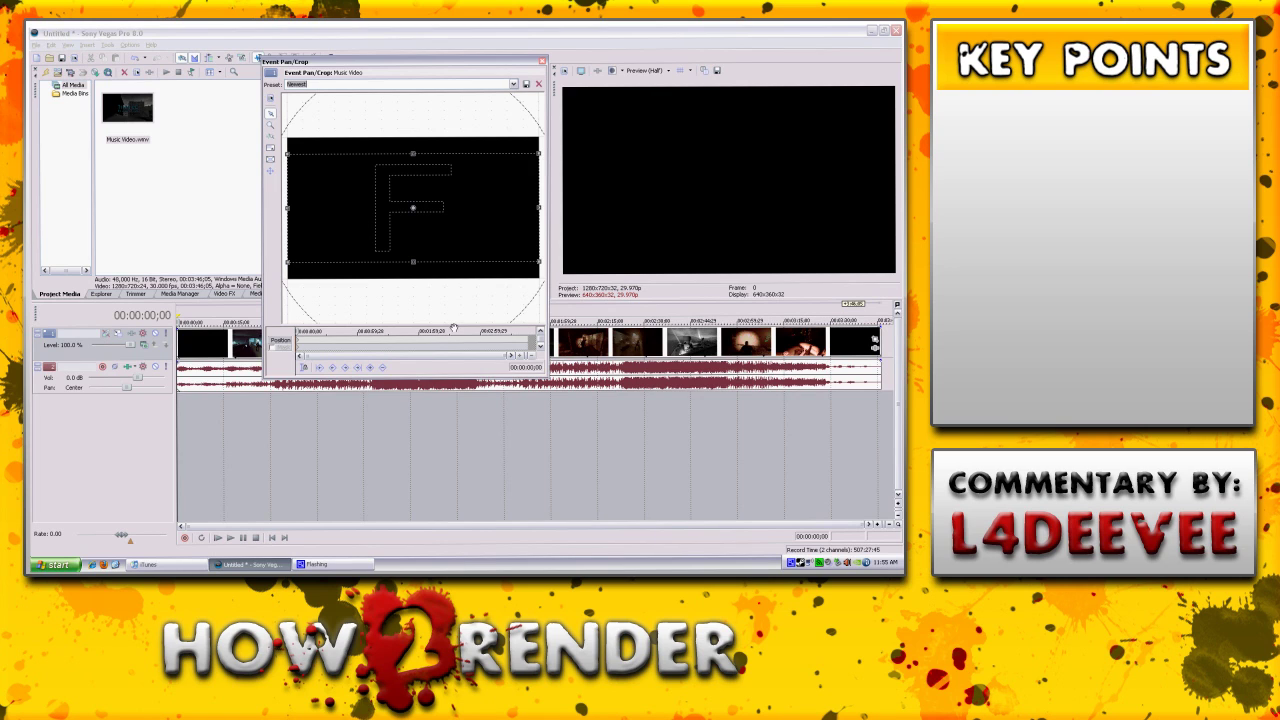
left_click(541, 61)
- Preview the scene at 00:00:37;01, then select the whole project with Ctrl+A
left_click(293, 483)
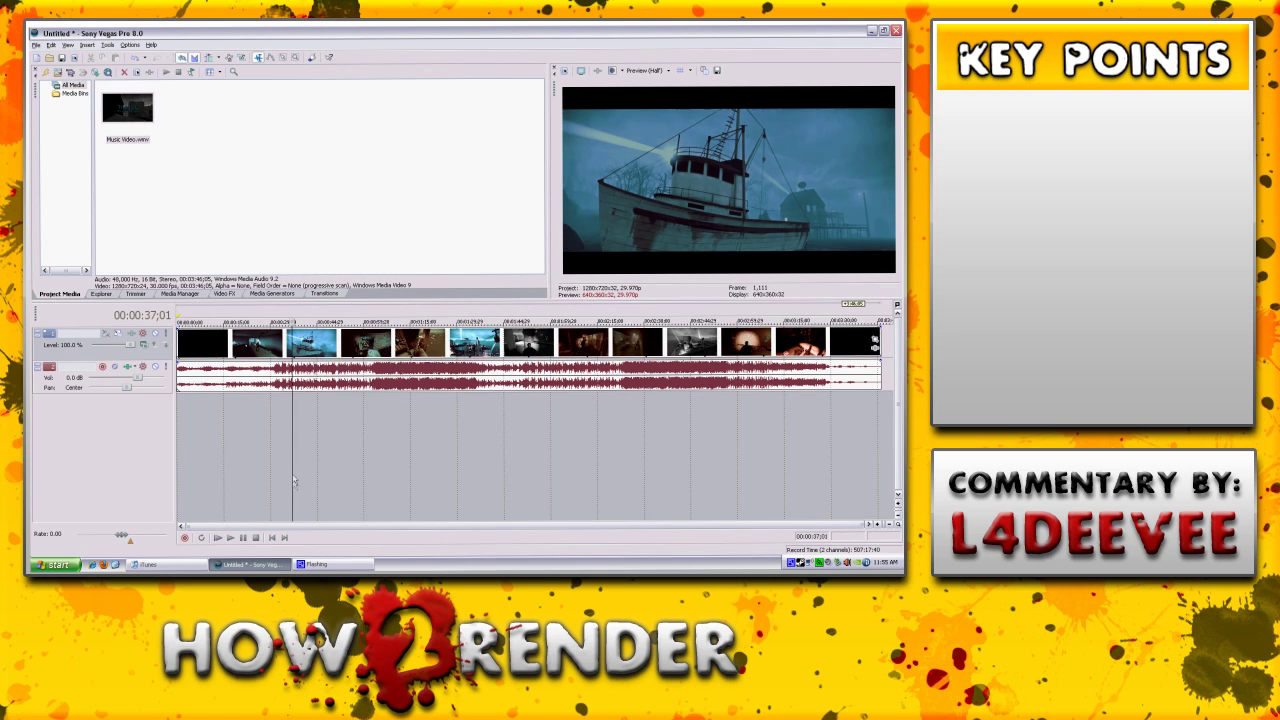
left_click_drag(293, 483, 177, 466)
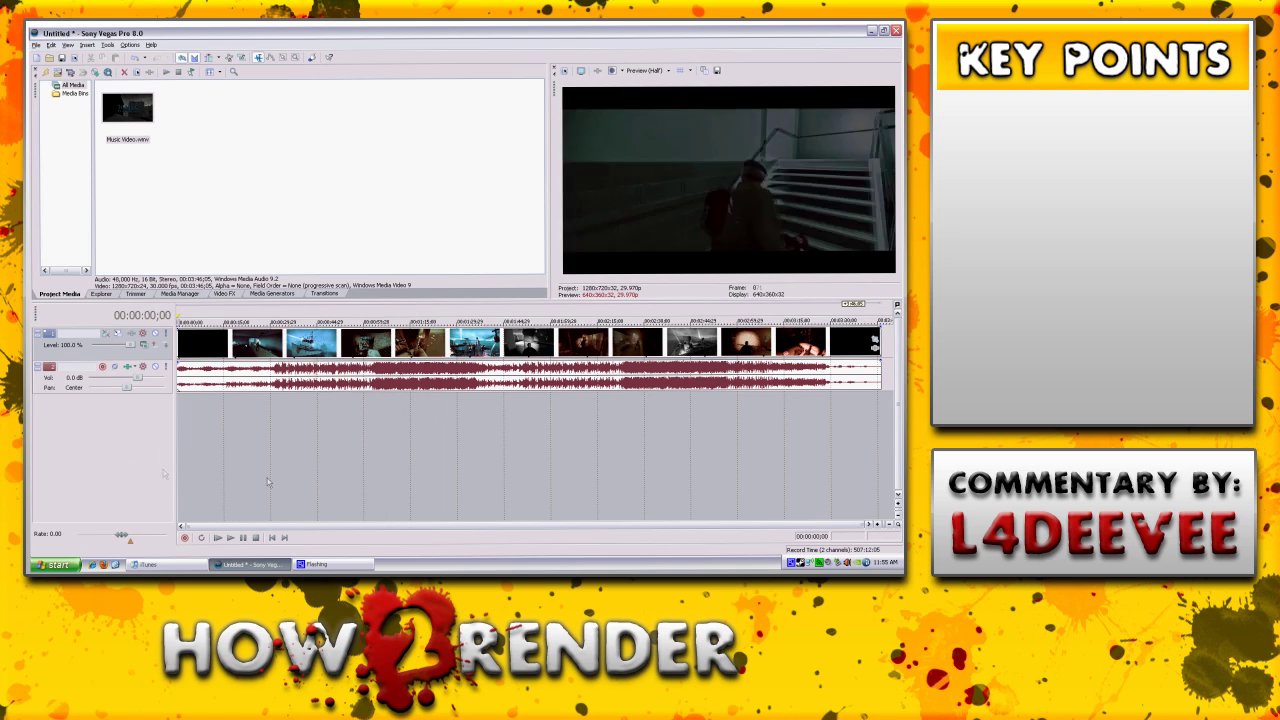
key("ctrl+a")
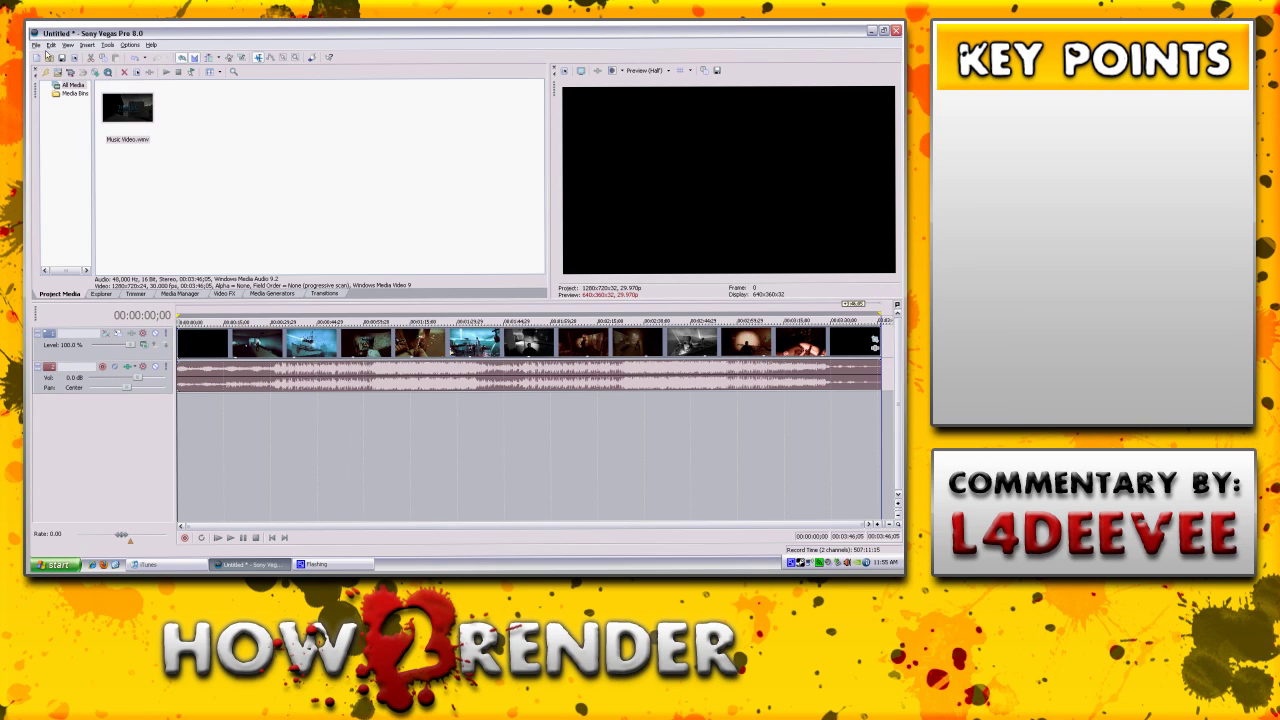
left_click(36, 45)
- Render As a file named Music Video using the 6 Mbps HD 720-30p Video template
left_click(66, 120)
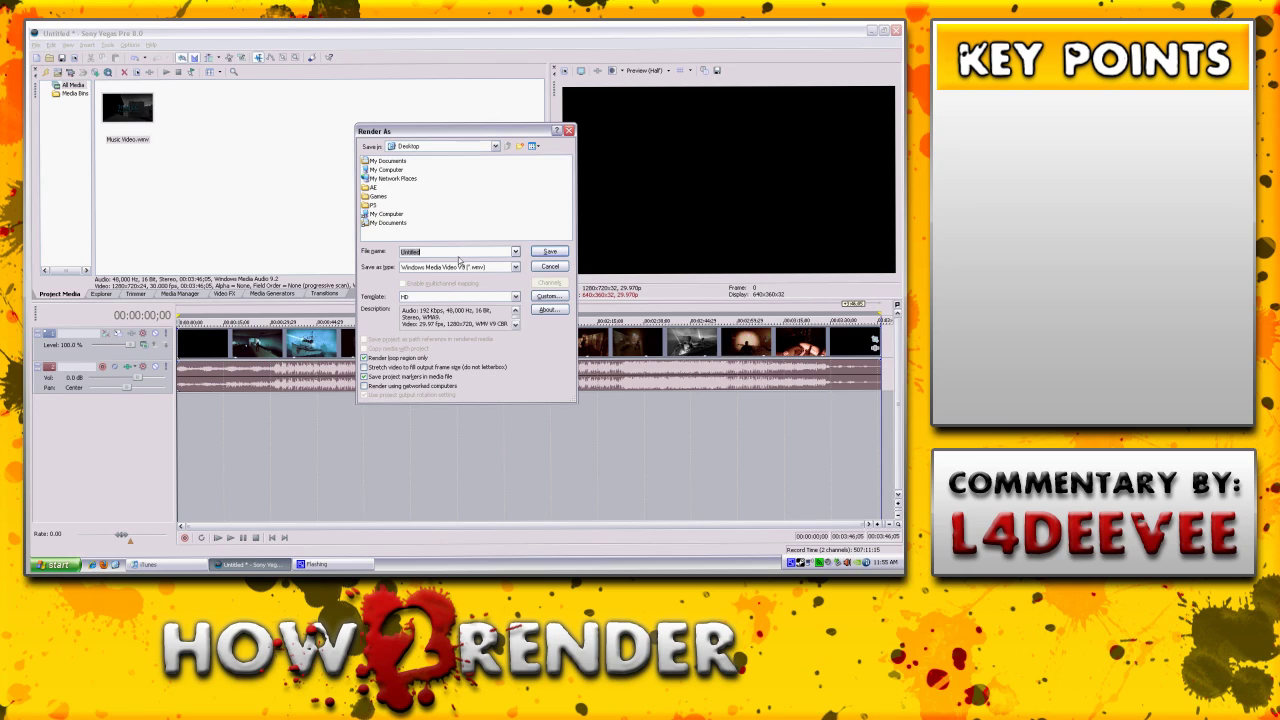
type("Music Video")
left_click(515, 297)
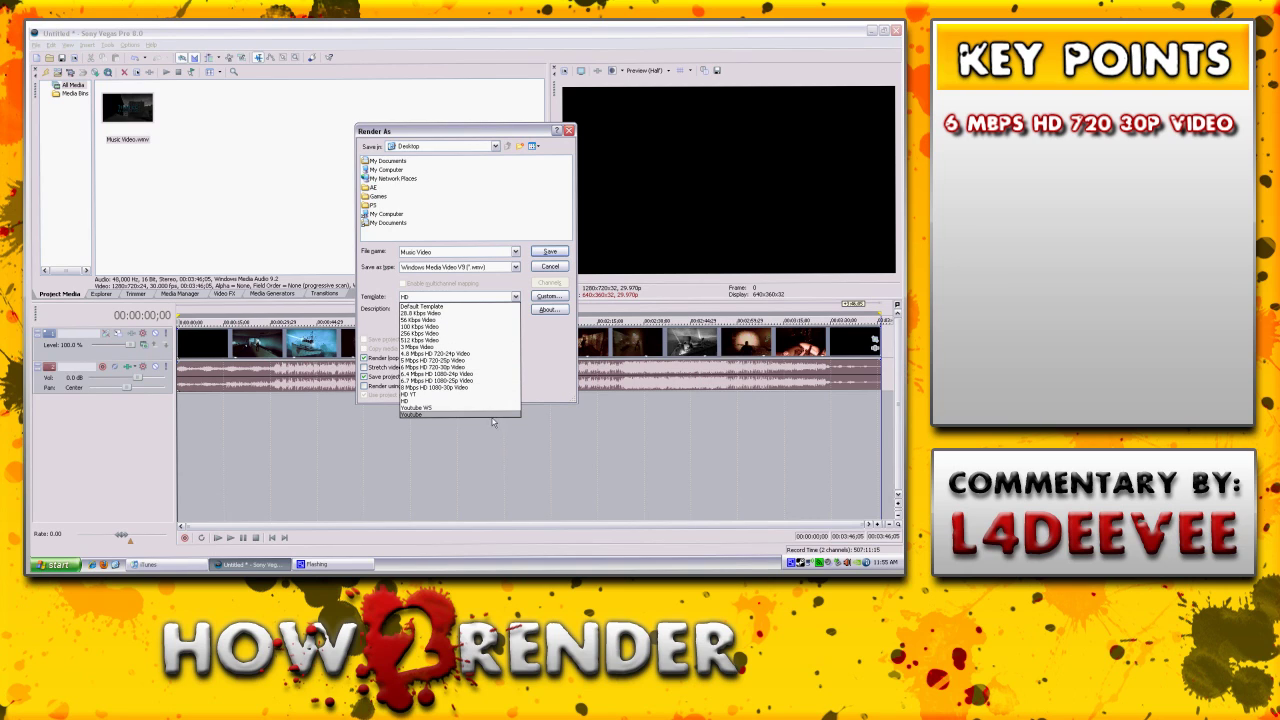
left_click(499, 370)
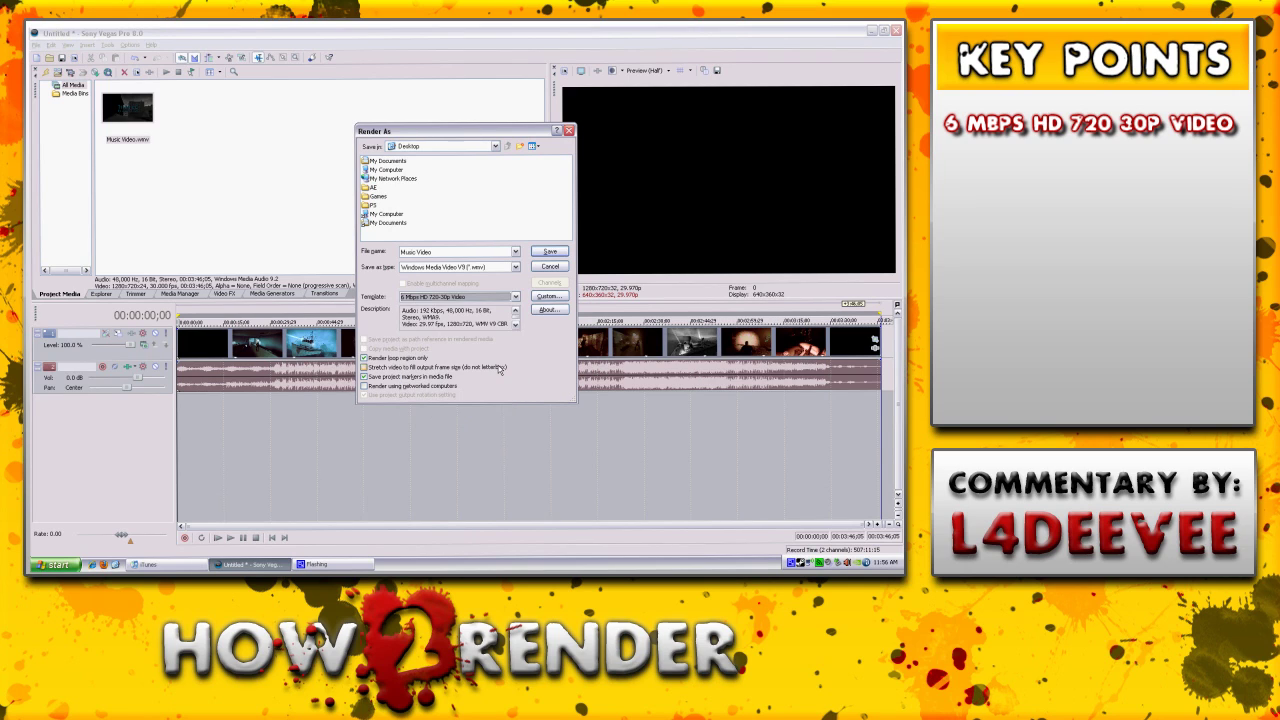
left_click(488, 300)
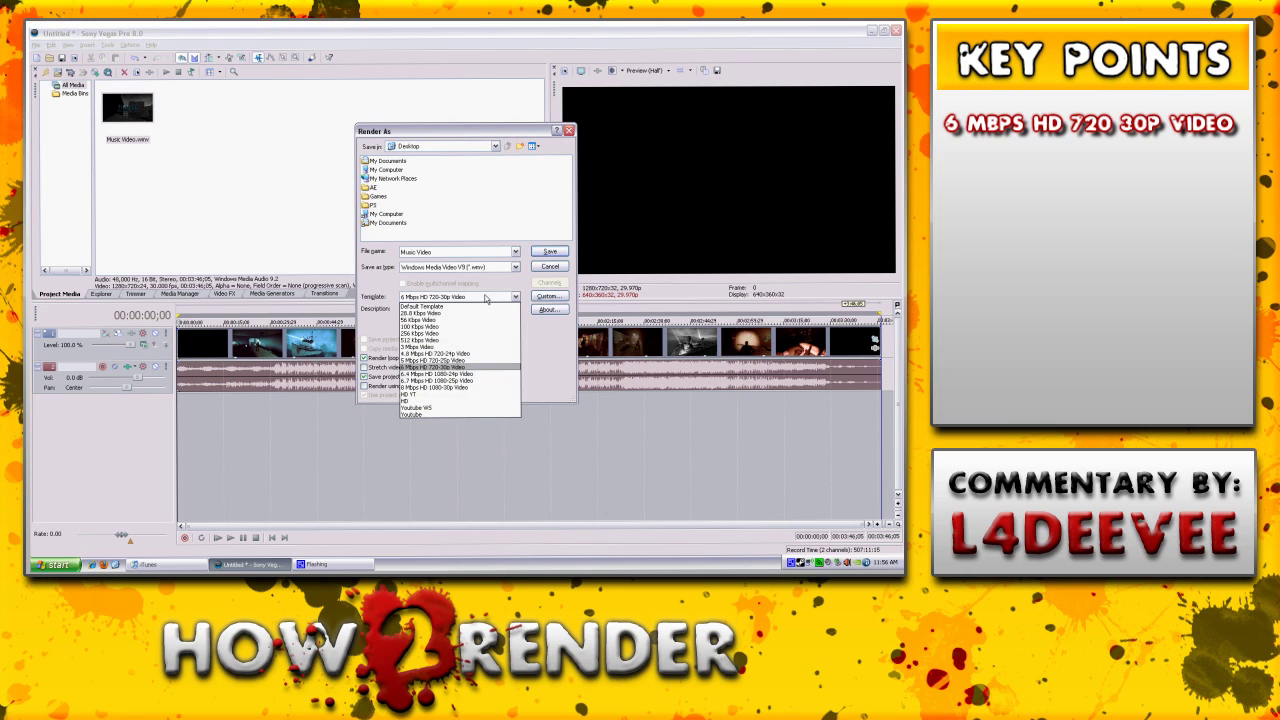
left_click(499, 301)
left_click(554, 301)
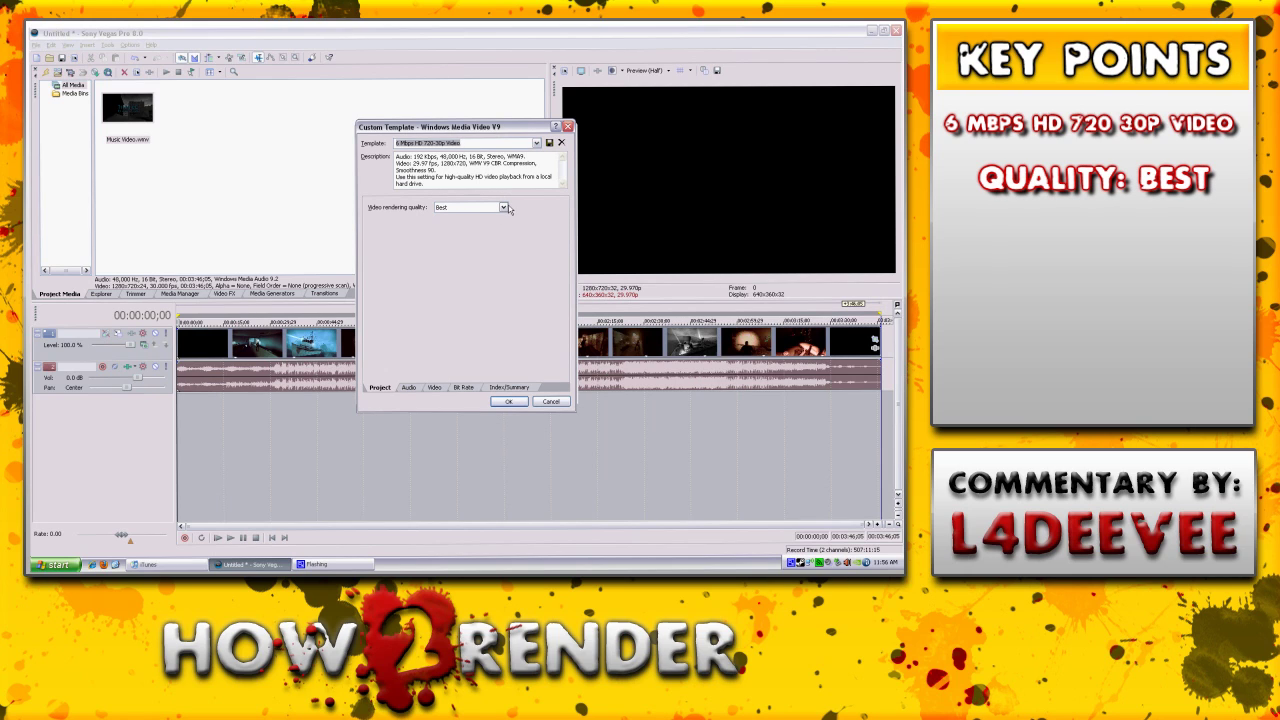
- Set the custom template's video smoothness to 100 and frame rate to 30.000, then confirm
left_click(410, 387)
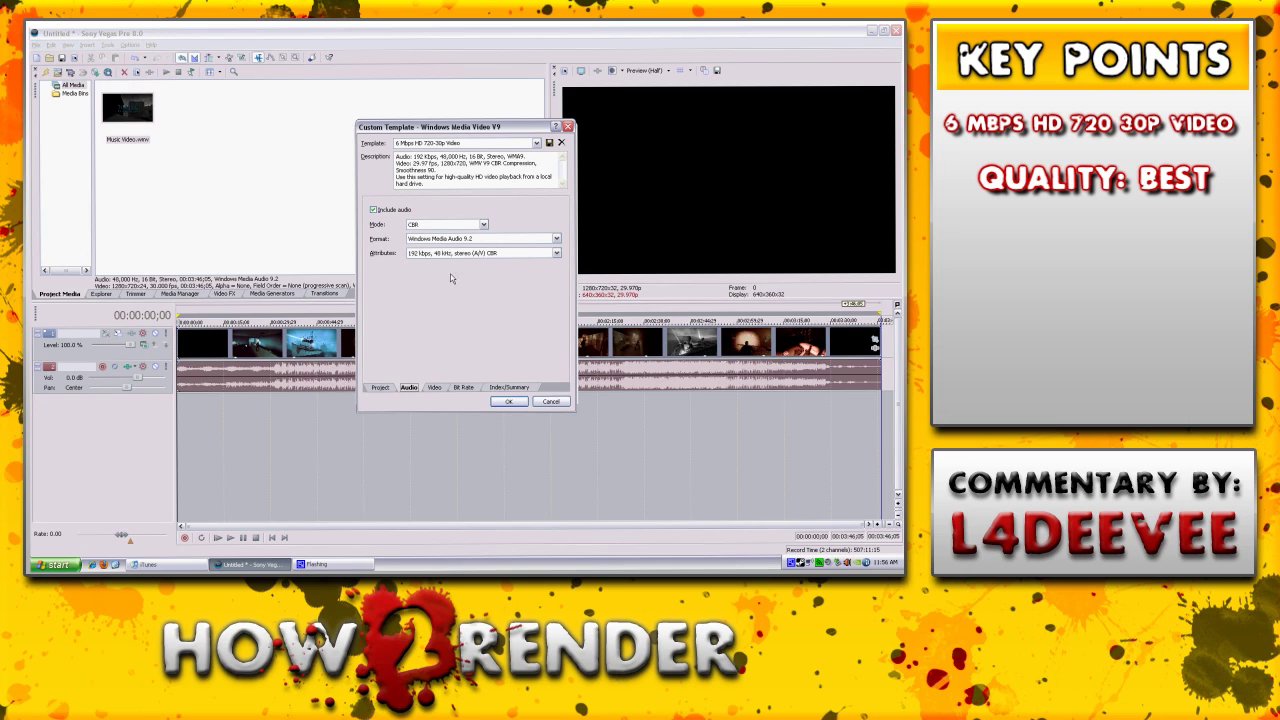
left_click(432, 390)
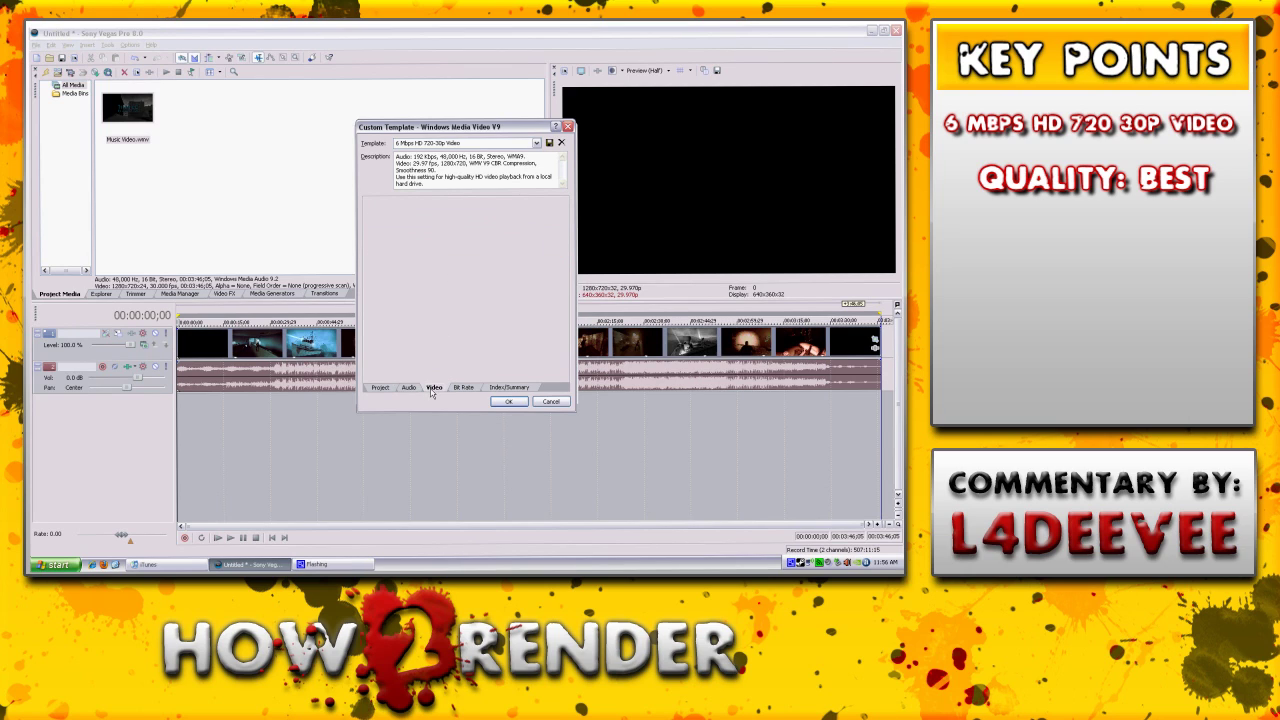
left_click_drag(504, 315, 523, 318)
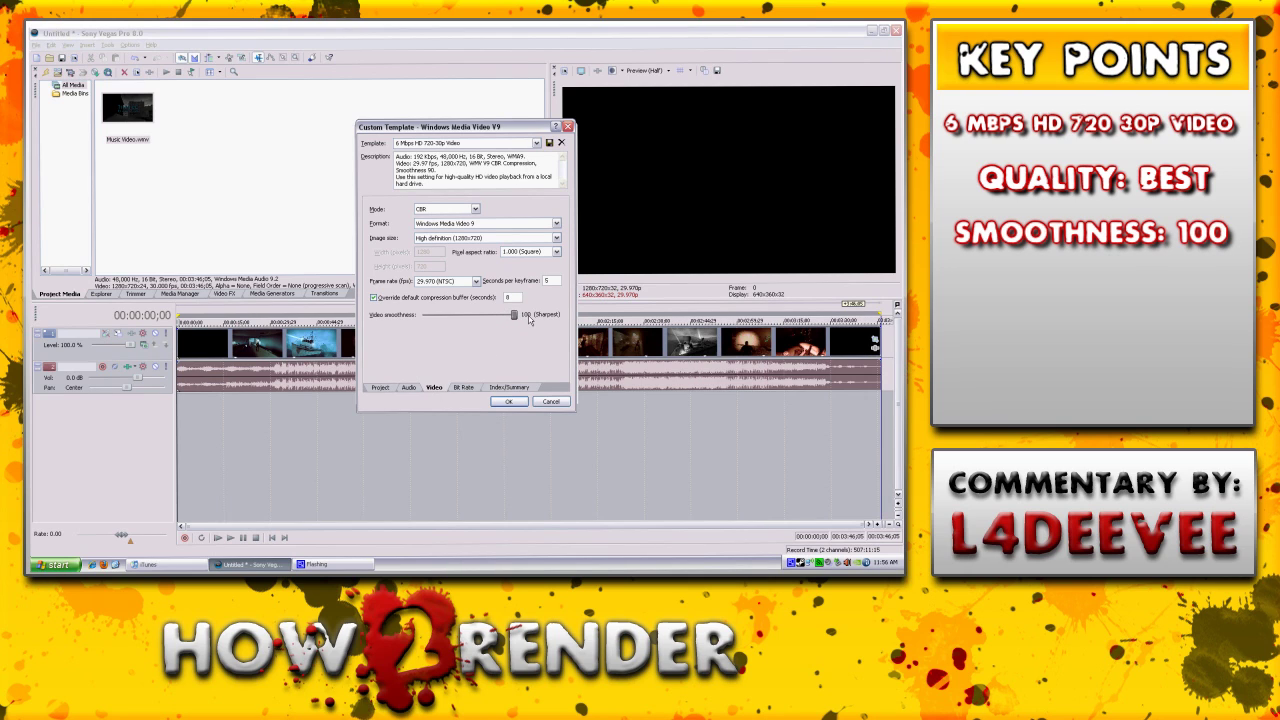
left_click(476, 281)
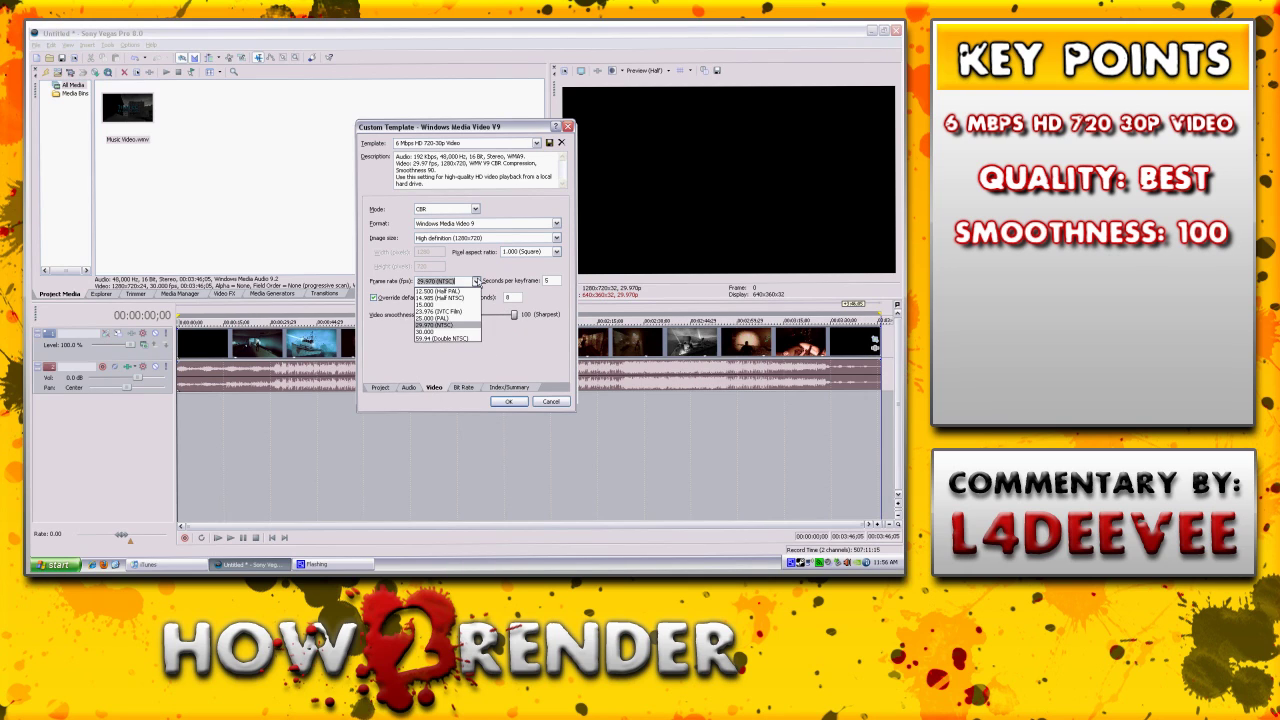
left_click(455, 331)
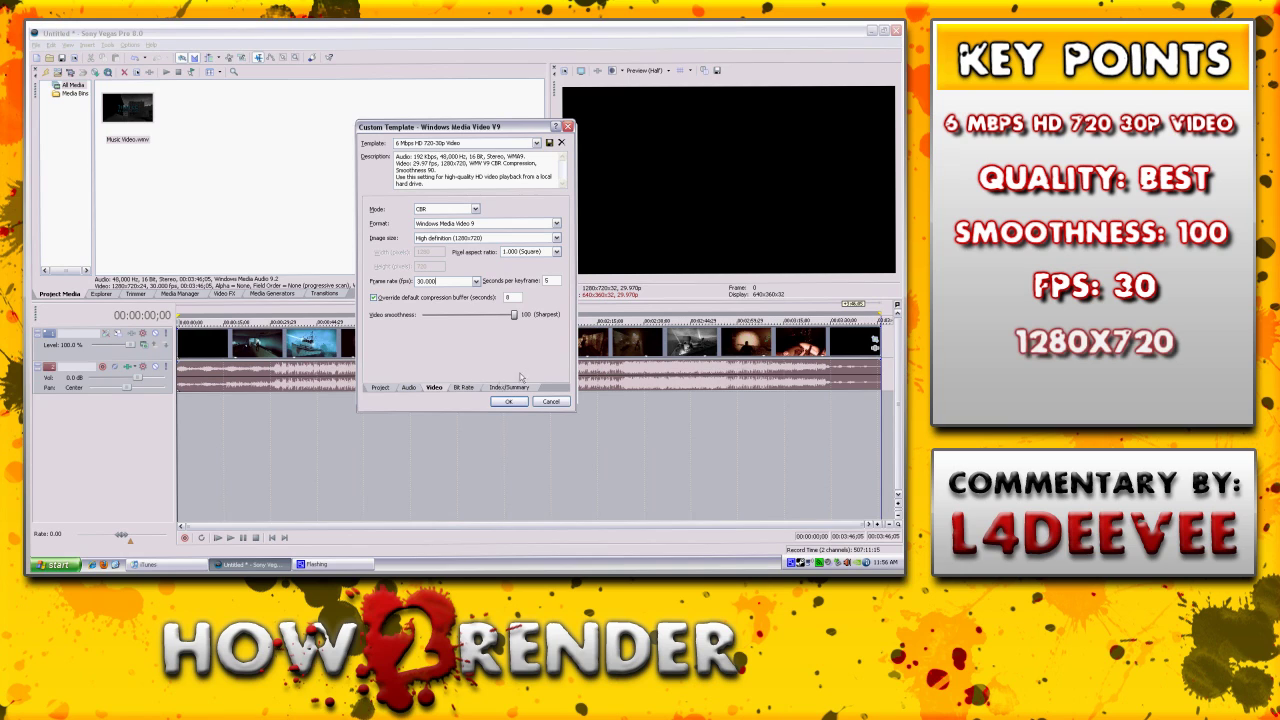
left_click(507, 401)
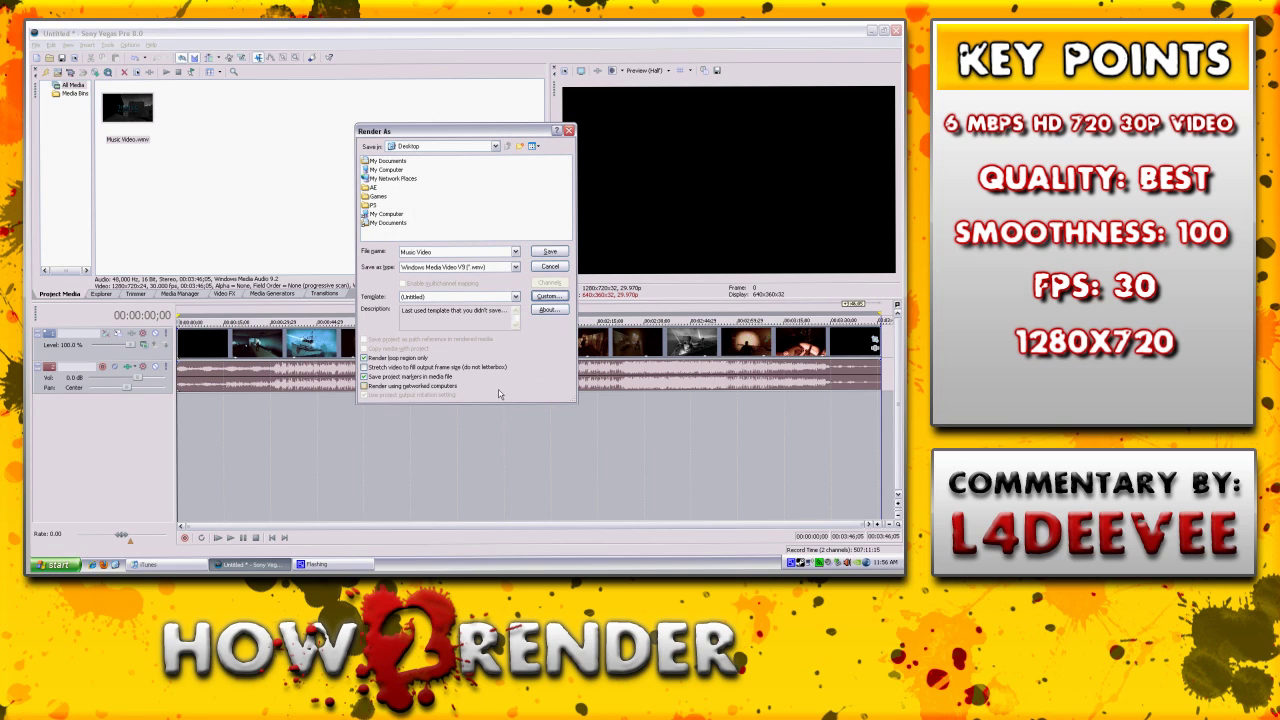
- Rename the (Untitled) custom render template to YT HD and save it as a template
left_click(437, 299)
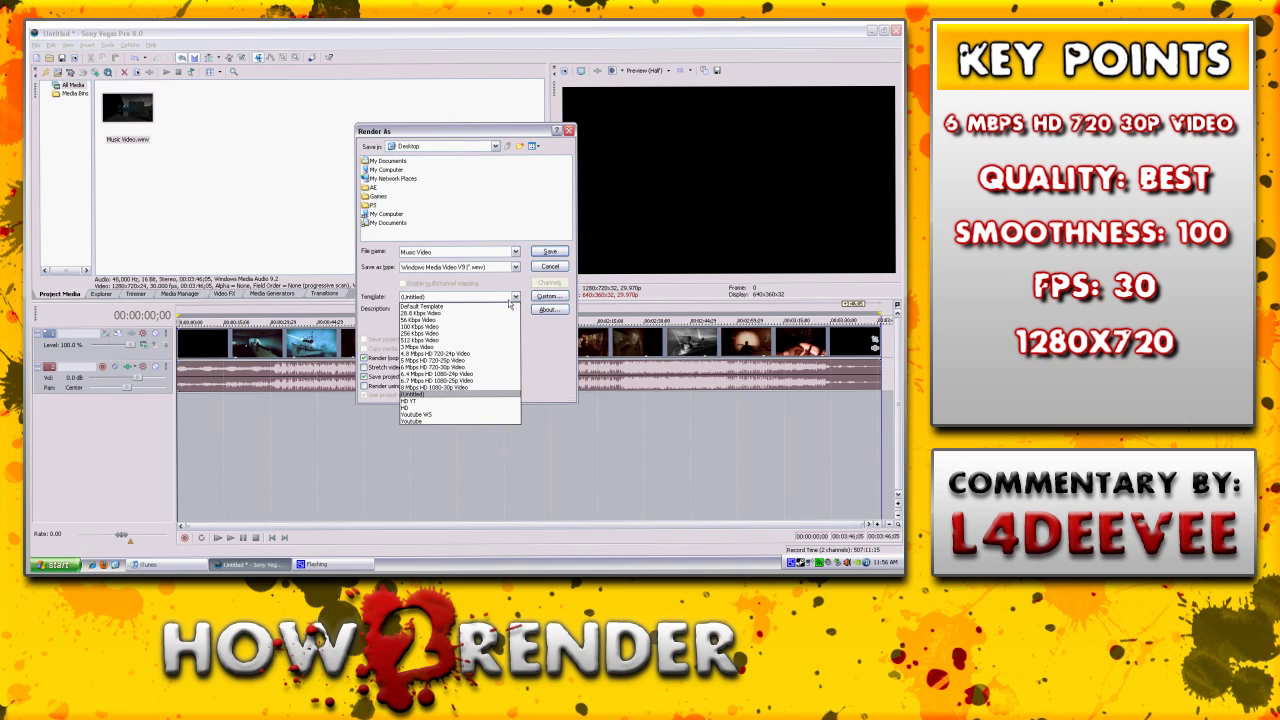
left_click(509, 300)
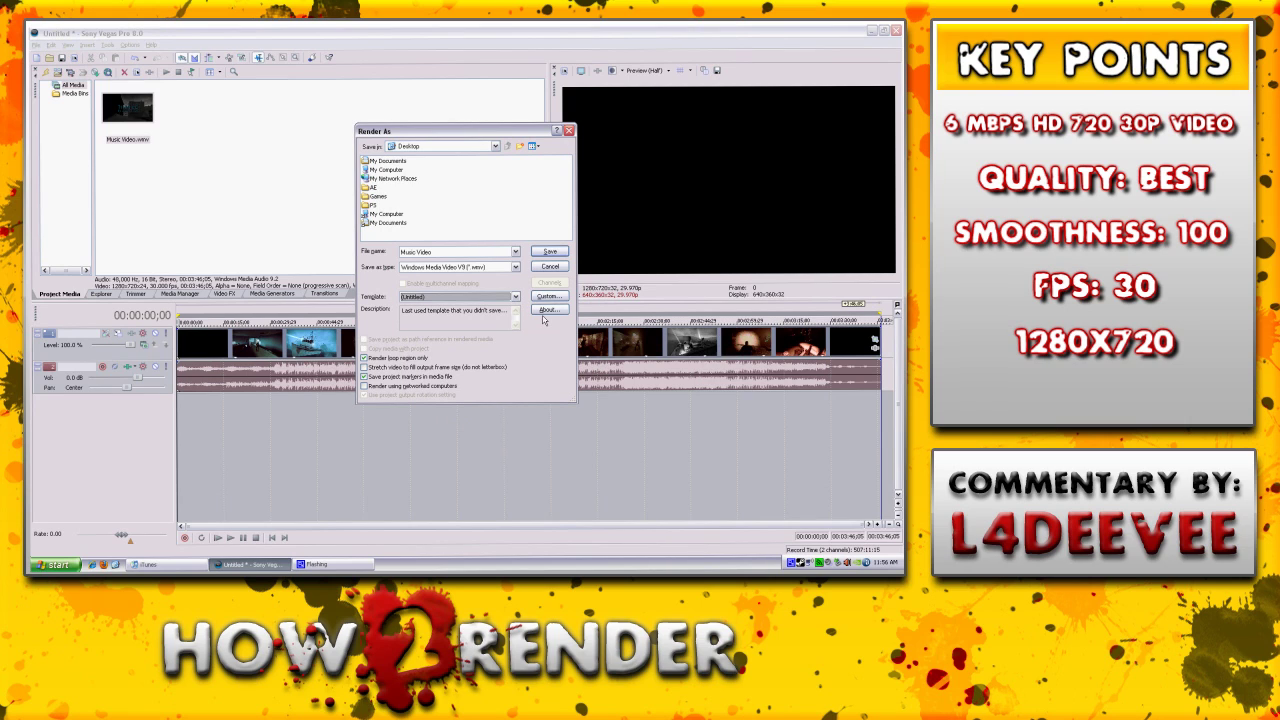
left_click(547, 297)
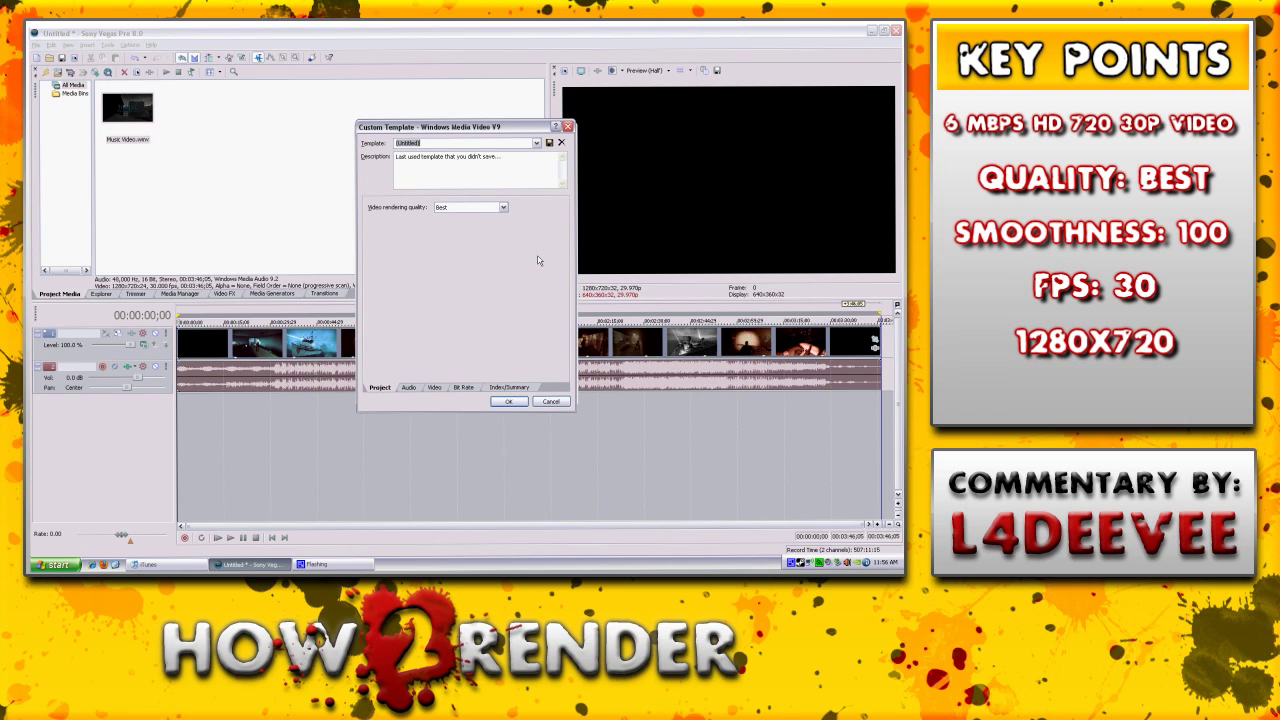
double_click(399, 143)
type("YT HD")
left_click(549, 146)
left_click(510, 401)
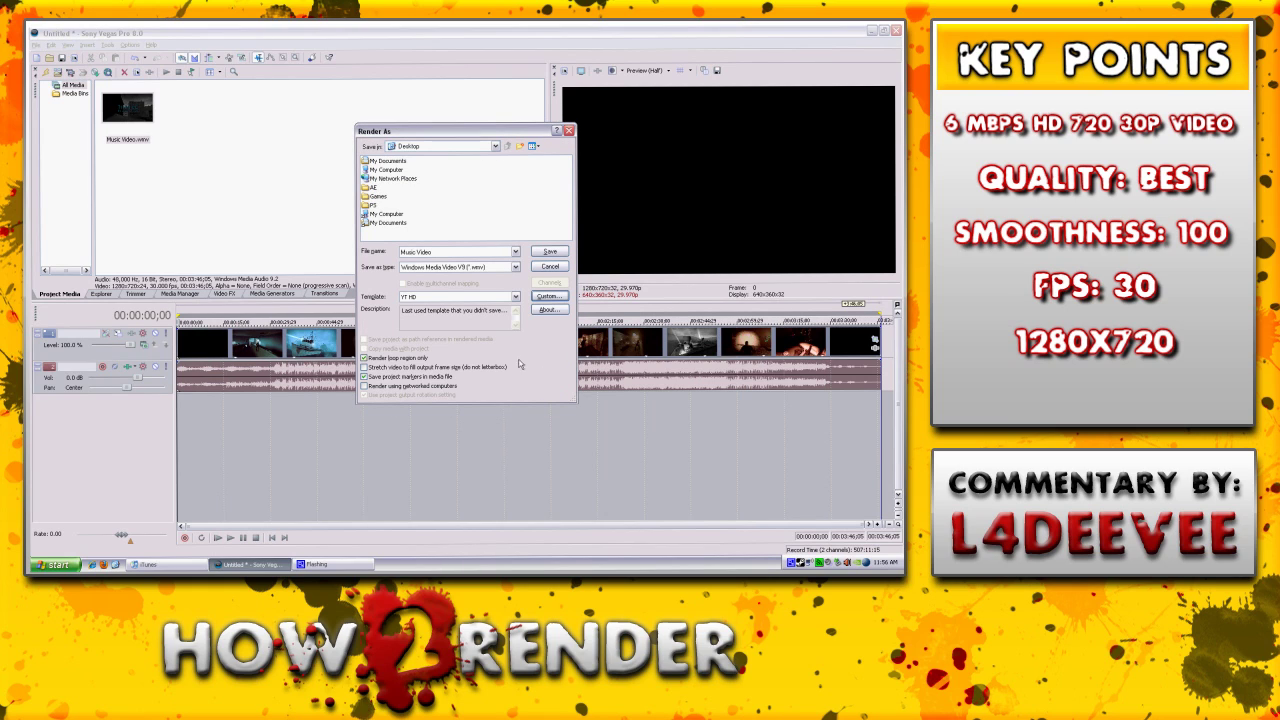
- Save in the Render As dialog to start rendering Music Video.wmv
left_click(549, 252)
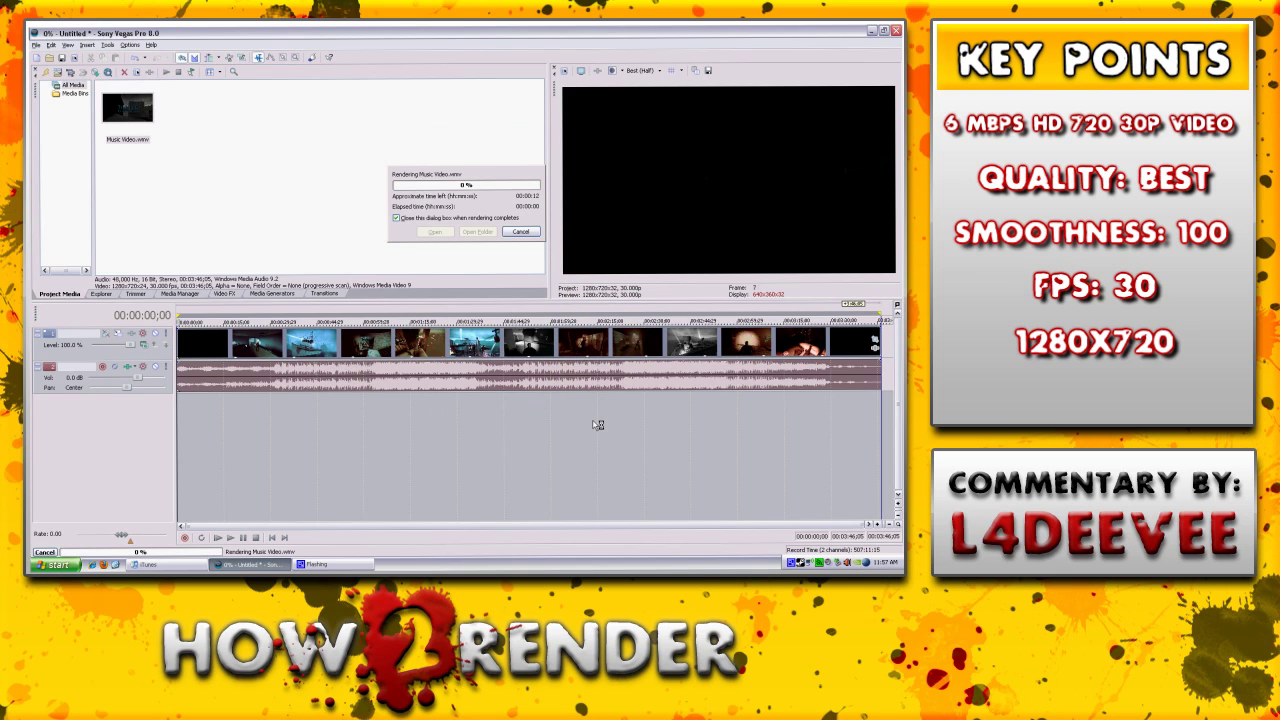